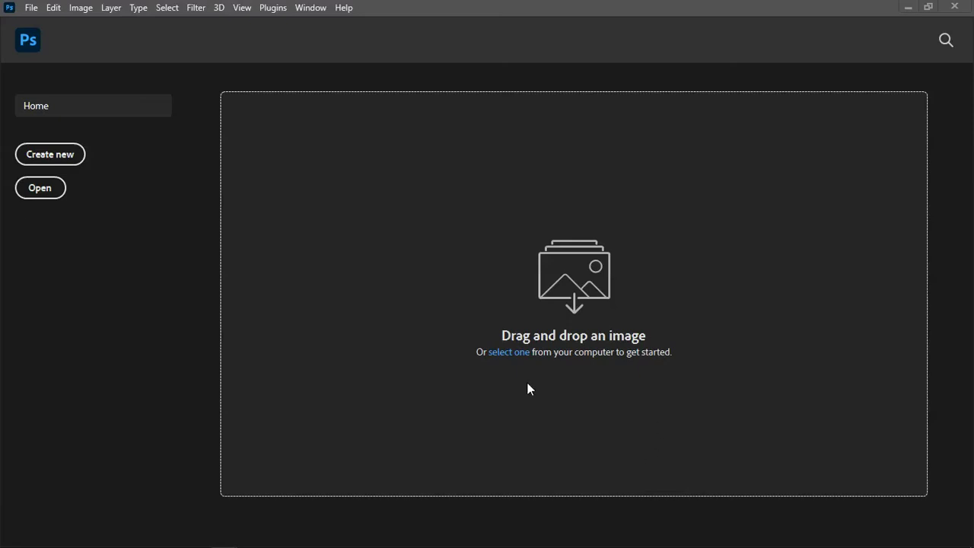
Open '02 - May 2018 (myphotopack.com).jpg' from the Desktop as a new document.
{"action": "left_click", "coordinate": [42, 190]}
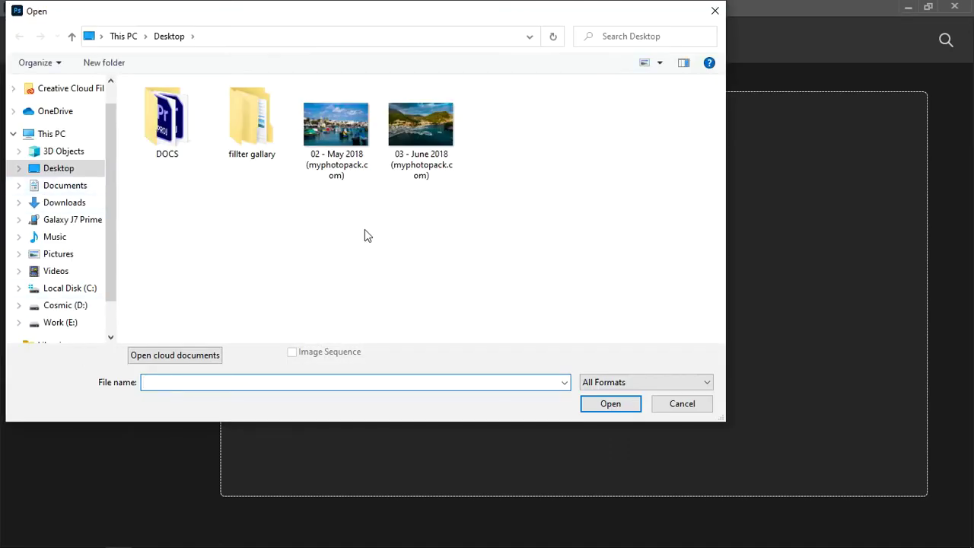
{"action": "left_click", "coordinate": [354, 145]}
{"action": "left_click", "coordinate": [616, 407]}
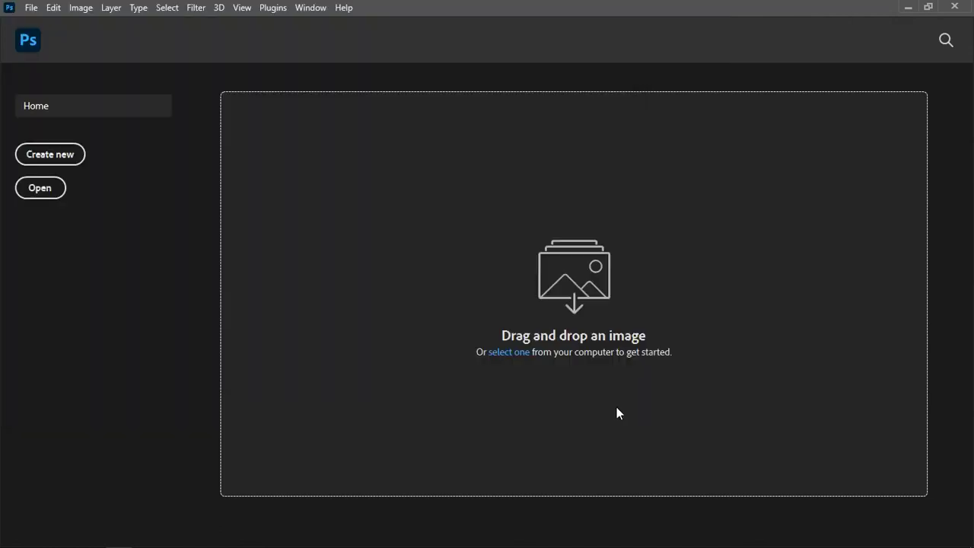
{"action": "scroll", "coordinate": [563, 313], "scroll_direction": "down", "scroll_amount": 1}
Show the Layers panel and unlock the Background layer into editable Layer 0.
{"action": "scroll", "coordinate": [563, 309], "scroll_direction": "up", "scroll_amount": 2}
{"action": "scroll", "coordinate": [560, 308], "scroll_direction": "down", "scroll_amount": 1}
{"action": "scroll", "coordinate": [560, 308], "scroll_direction": "up", "scroll_amount": 1}
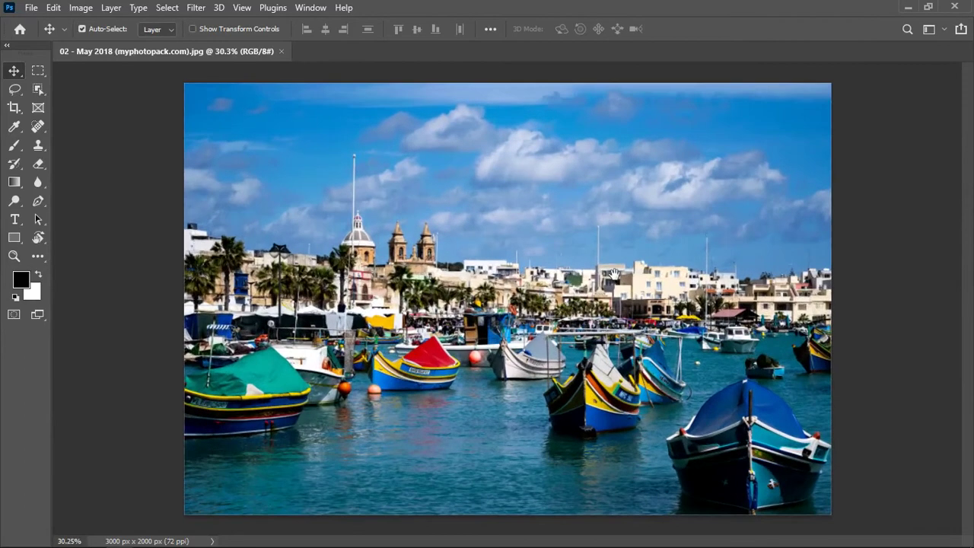
{"action": "scroll", "coordinate": [609, 280], "scroll_direction": "down", "scroll_amount": 1}
{"action": "scroll", "coordinate": [609, 280], "scroll_direction": "up", "scroll_amount": 1}
{"action": "key", "text": "F7"}
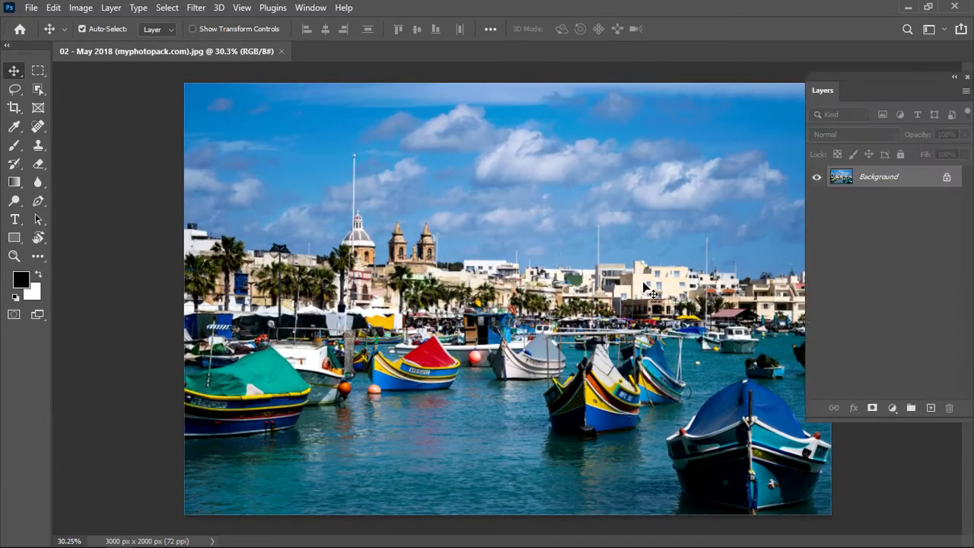
{"action": "left_click", "coordinate": [948, 178]}
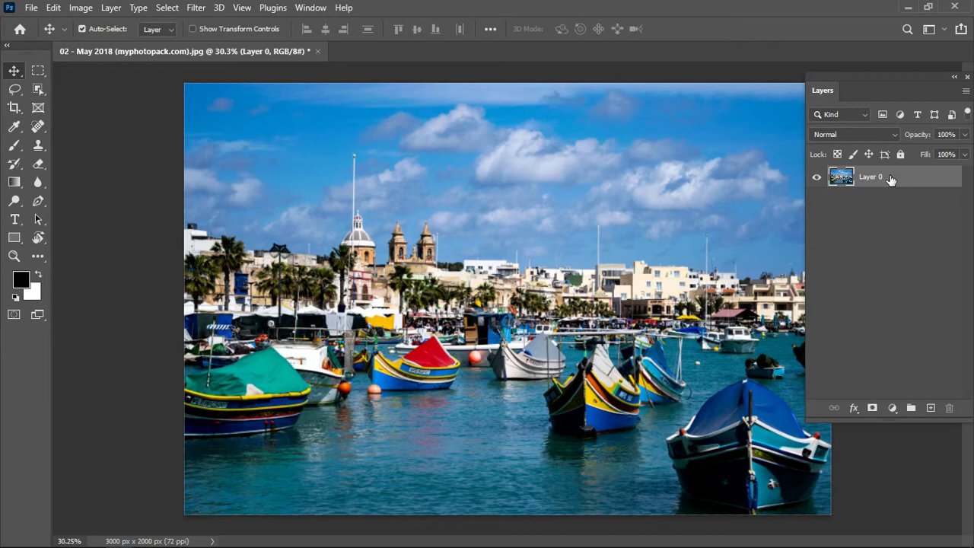
Add a text layer reading YOUTUBE on the harbour photo, replacing the placeholder text.
{"action": "left_click", "coordinate": [867, 221]}
{"action": "left_click", "coordinate": [15, 221]}
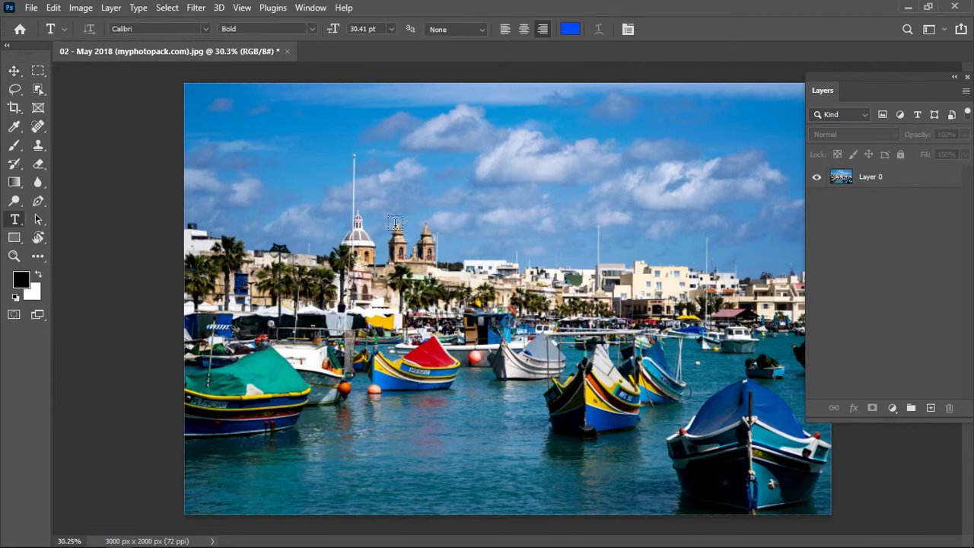
{"action": "left_click", "coordinate": [354, 208]}
{"action": "type", "text": "MA"}
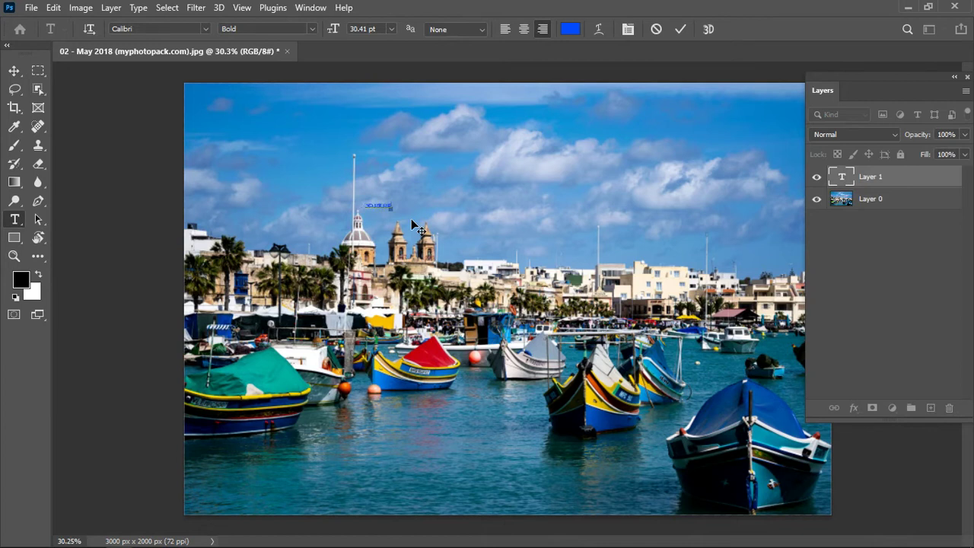
{"action": "key", "text": "BackSpace"}
{"action": "type", "text": "YOUTUBE"}
{"action": "left_click", "coordinate": [680, 29]}
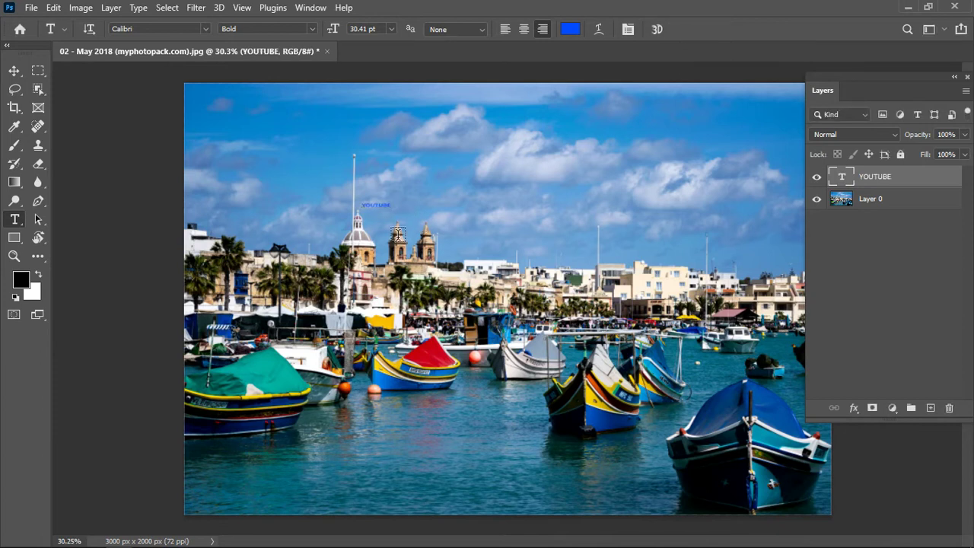
{"action": "key", "text": "ctrl+t"}
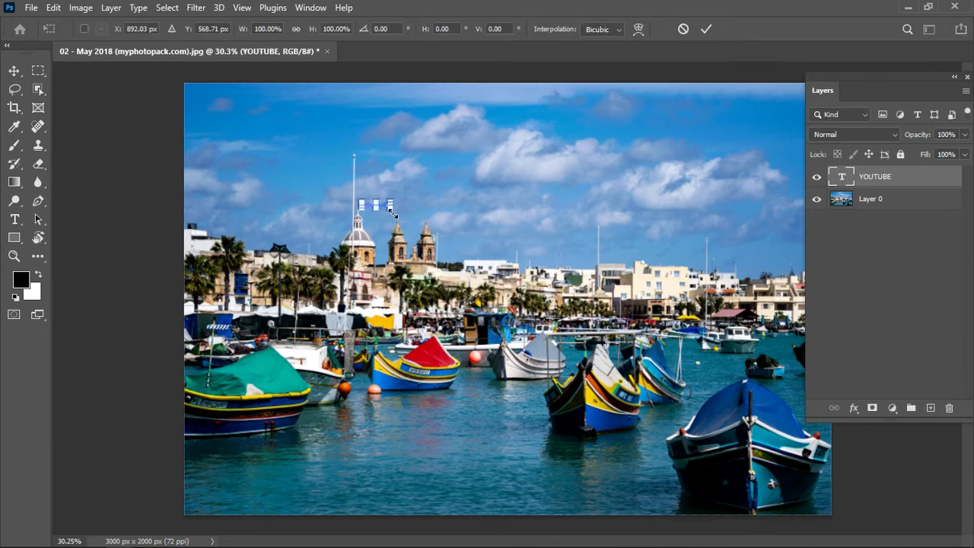
Scale YOUTUBE up to about 2177% and position it across the photo's skyline.
{"action": "left_click_drag", "start_coordinate": [391, 212], "coordinate": [787, 337]}
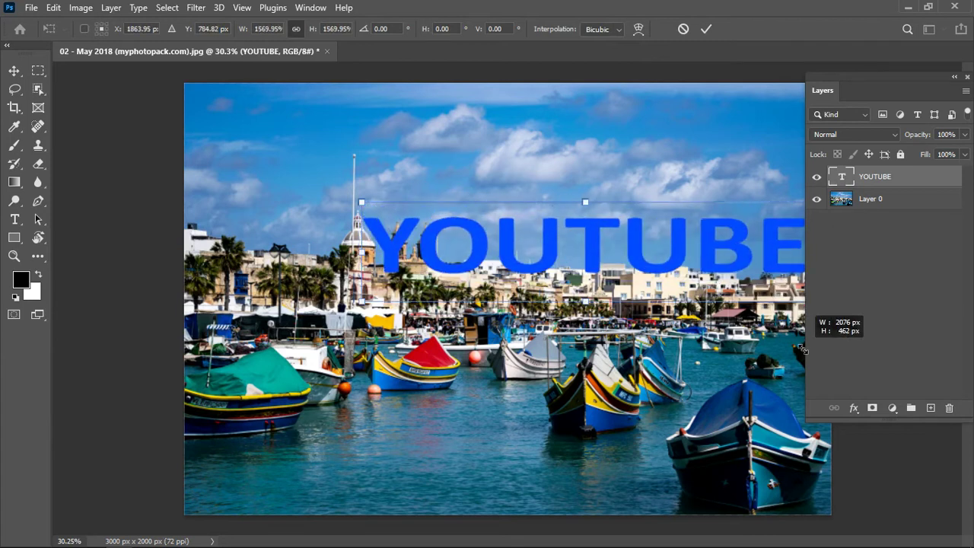
{"action": "left_click_drag", "start_coordinate": [693, 278], "coordinate": [594, 271]}
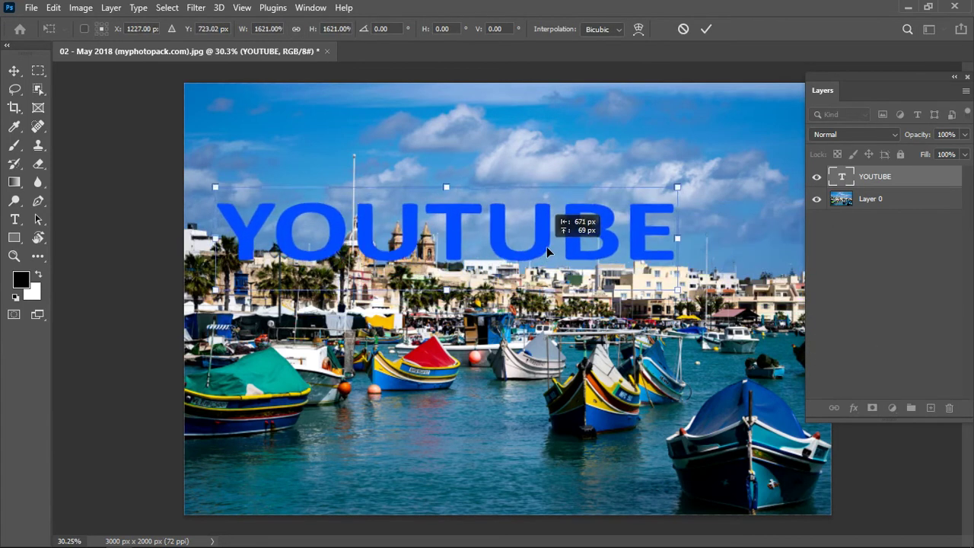
{"action": "left_click_drag", "start_coordinate": [730, 298], "coordinate": [829, 335]}
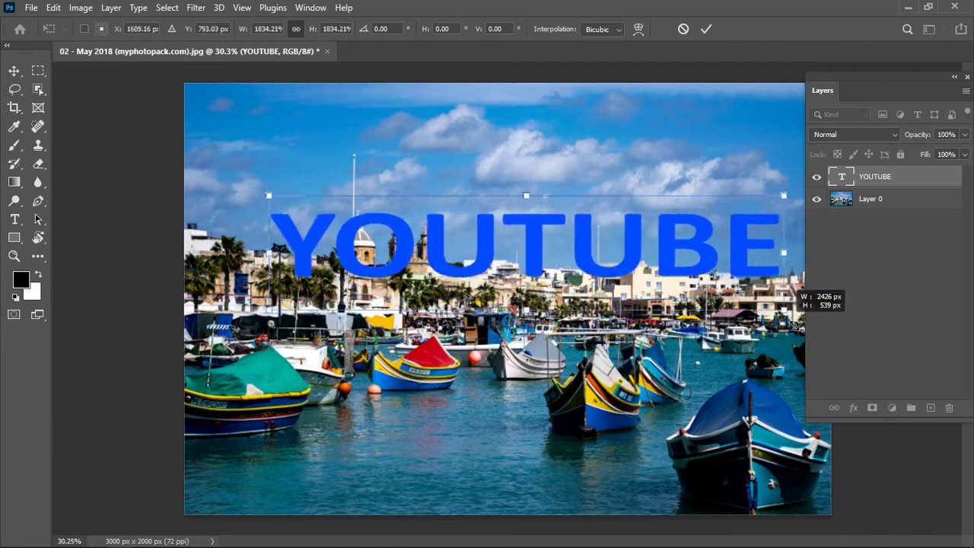
{"action": "left_click_drag", "start_coordinate": [656, 280], "coordinate": [601, 277]}
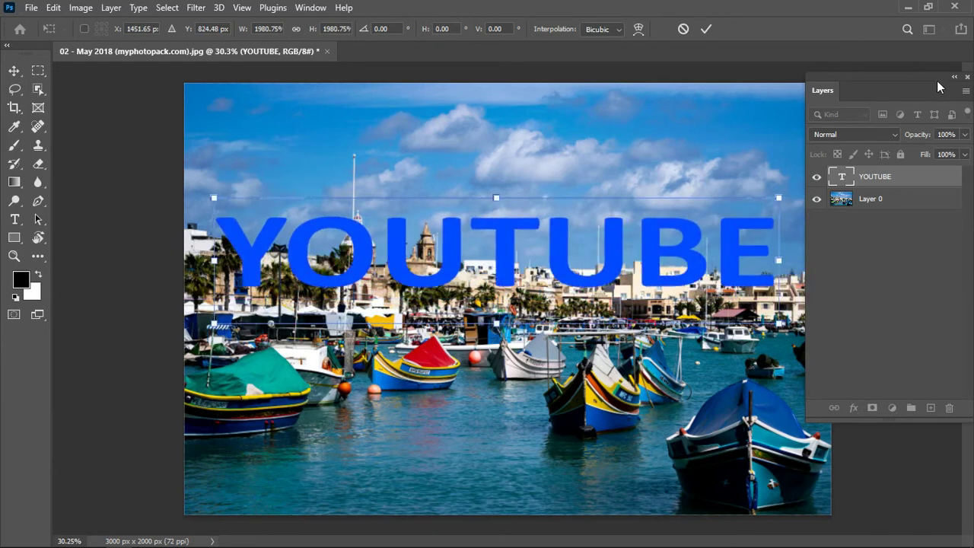
{"action": "left_click_drag", "start_coordinate": [780, 210], "coordinate": [837, 191]}
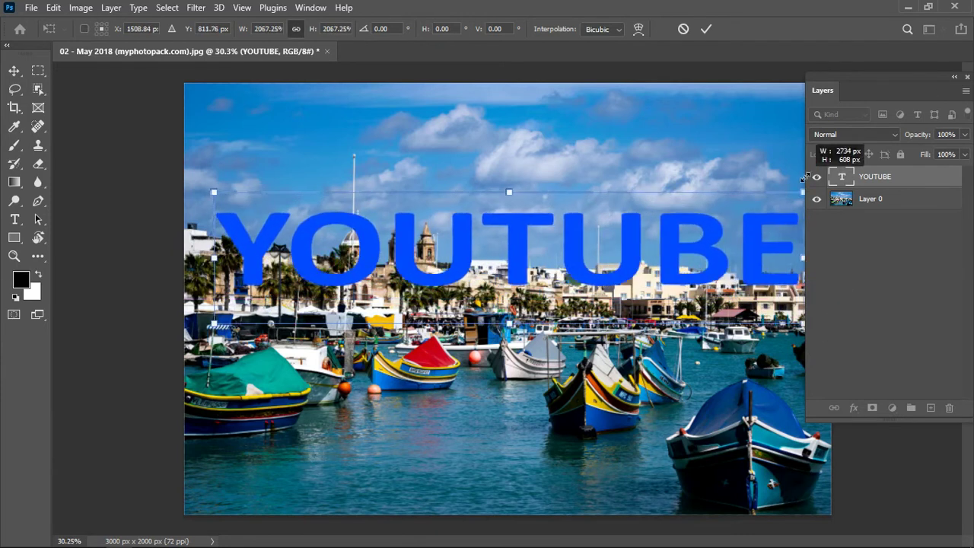
{"action": "left_click_drag", "start_coordinate": [477, 245], "coordinate": [445, 249]}
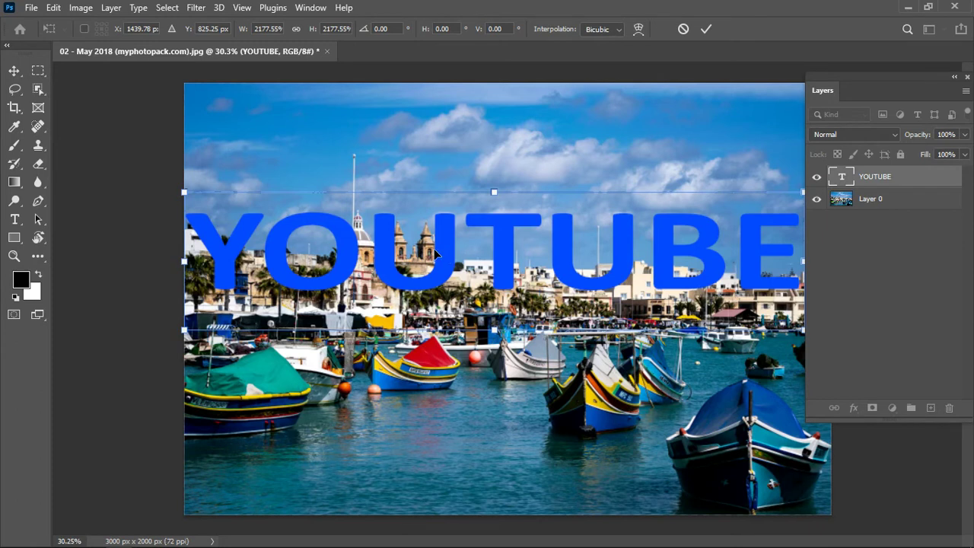
Commit the transform, move Layer 0 above YOUTUBE, and clip it to the text.
{"action": "left_click", "coordinate": [705, 29]}
{"action": "left_click_drag", "start_coordinate": [874, 201], "coordinate": [869, 175]}
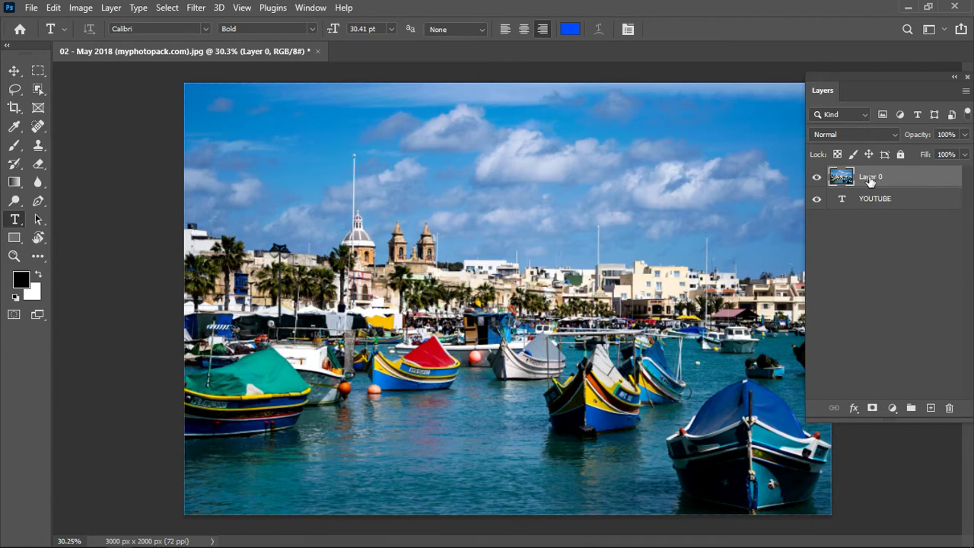
{"action": "right_click", "coordinate": [871, 179]}
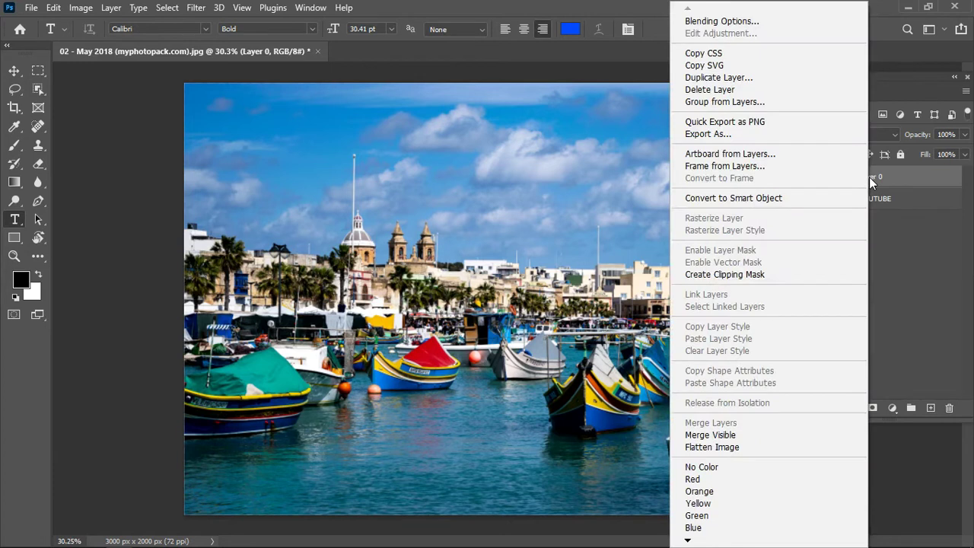
{"action": "left_click", "coordinate": [791, 280]}
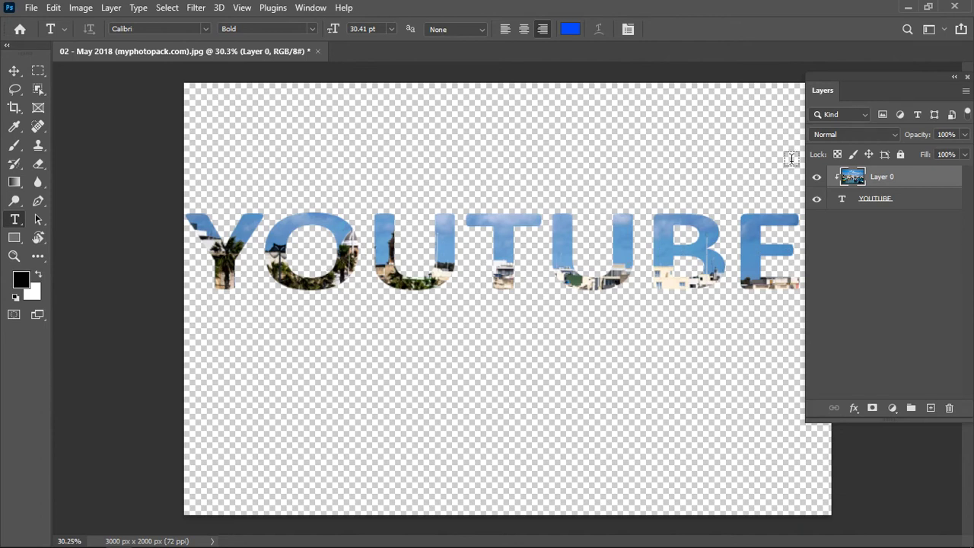
{"action": "left_click", "coordinate": [15, 72]}
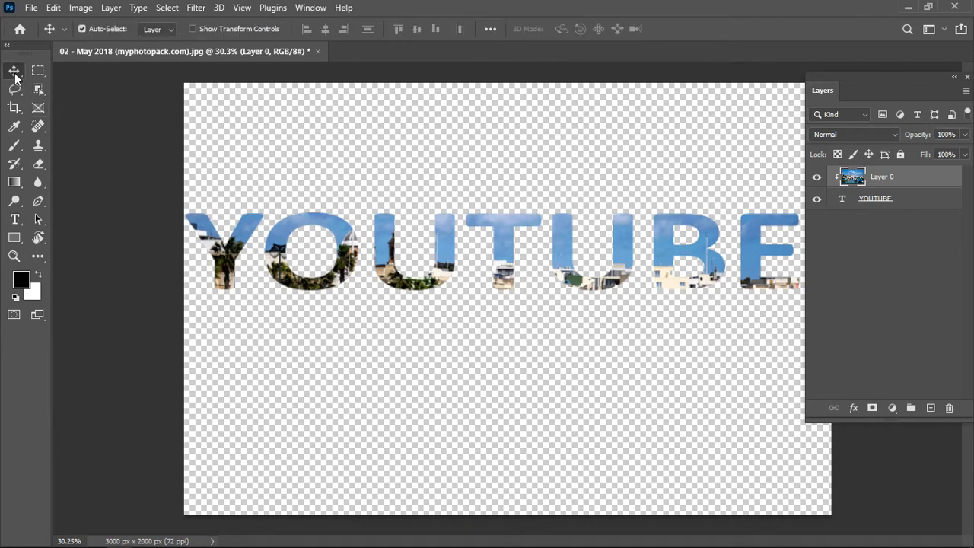
Shift the harbour photo within the YOUTUBE letters, lock Layer 0, and reposition the text.
{"action": "mouse_move", "coordinate": [400, 278]}
{"action": "left_mouse_down"}
{"action": "mouse_move", "coordinate": [455, 277]}
{"action": "mouse_move", "coordinate": [494, 212]}
{"action": "mouse_move", "coordinate": [457, 205]}
{"action": "mouse_move", "coordinate": [532, 247]}
{"action": "mouse_move", "coordinate": [506, 211]}
{"action": "mouse_move", "coordinate": [538, 210]}
{"action": "mouse_move", "coordinate": [550, 283]}
{"action": "left_mouse_up"}
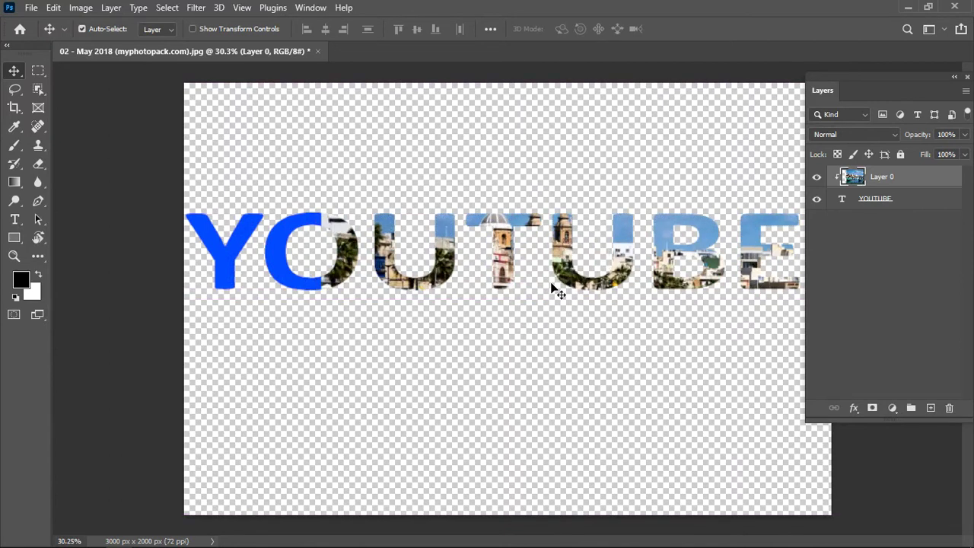
{"action": "left_click", "coordinate": [905, 202]}
{"action": "mouse_move", "coordinate": [715, 239]}
{"action": "left_mouse_down"}
{"action": "mouse_move", "coordinate": [690, 216]}
{"action": "mouse_move", "coordinate": [696, 228]}
{"action": "left_mouse_up"}
{"action": "left_click", "coordinate": [902, 154]}
{"action": "left_click", "coordinate": [899, 201]}
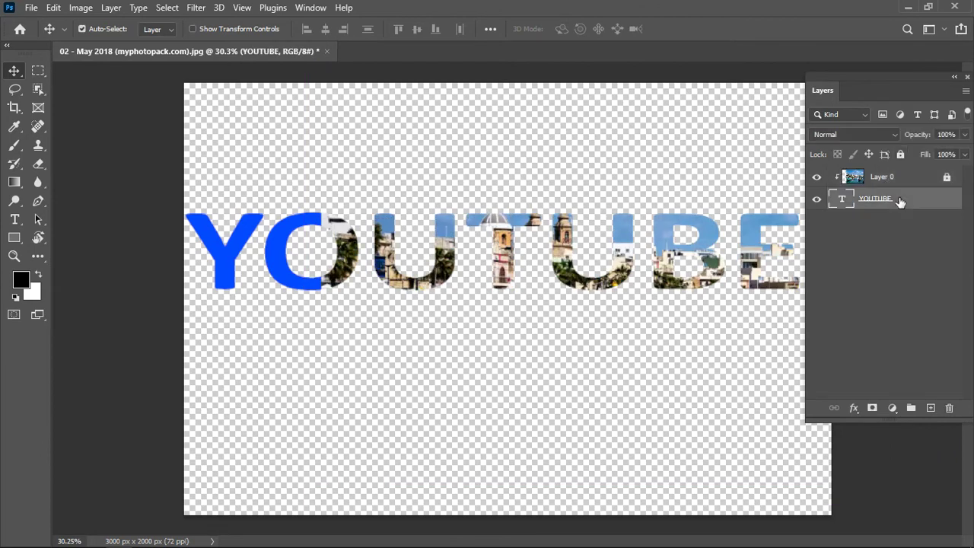
{"action": "mouse_move", "coordinate": [632, 236]}
{"action": "left_mouse_down"}
{"action": "mouse_move", "coordinate": [641, 299]}
{"action": "mouse_move", "coordinate": [606, 226]}
{"action": "mouse_move", "coordinate": [619, 229]}
{"action": "left_mouse_up"}
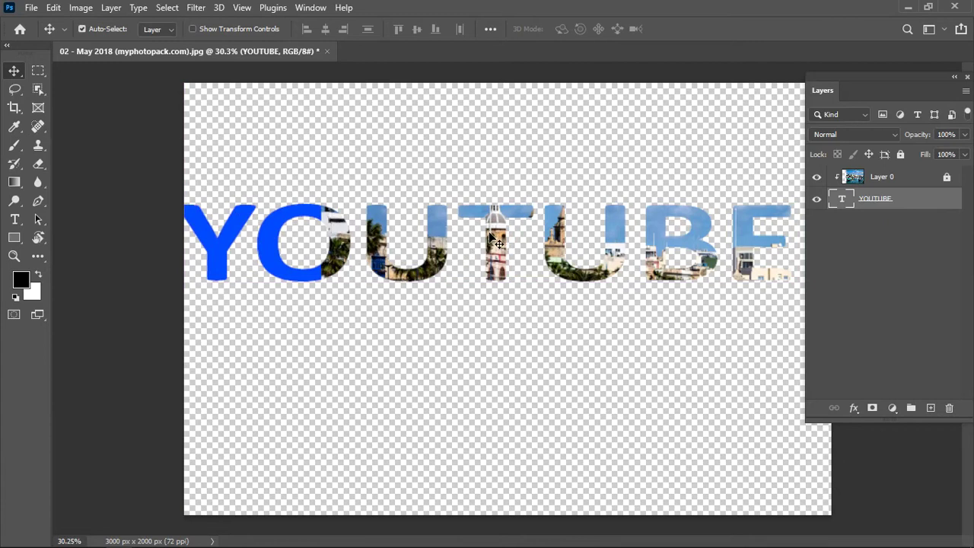
Unlock Layer 0, move the photo further left, relock it, and nudge YOUTUBE left and down.
{"action": "left_click", "coordinate": [948, 179]}
{"action": "left_click", "coordinate": [888, 183]}
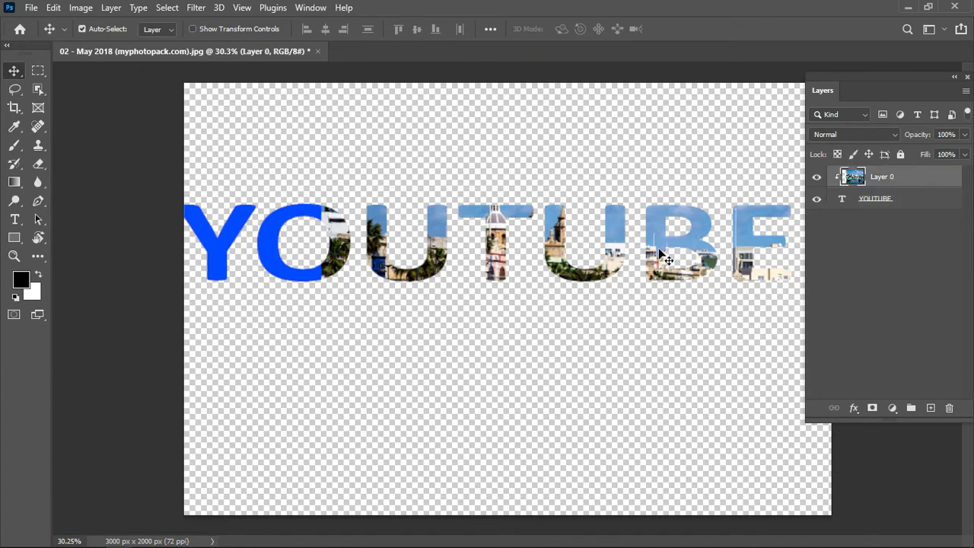
{"action": "left_click_drag", "start_coordinate": [662, 255], "coordinate": [523, 259]}
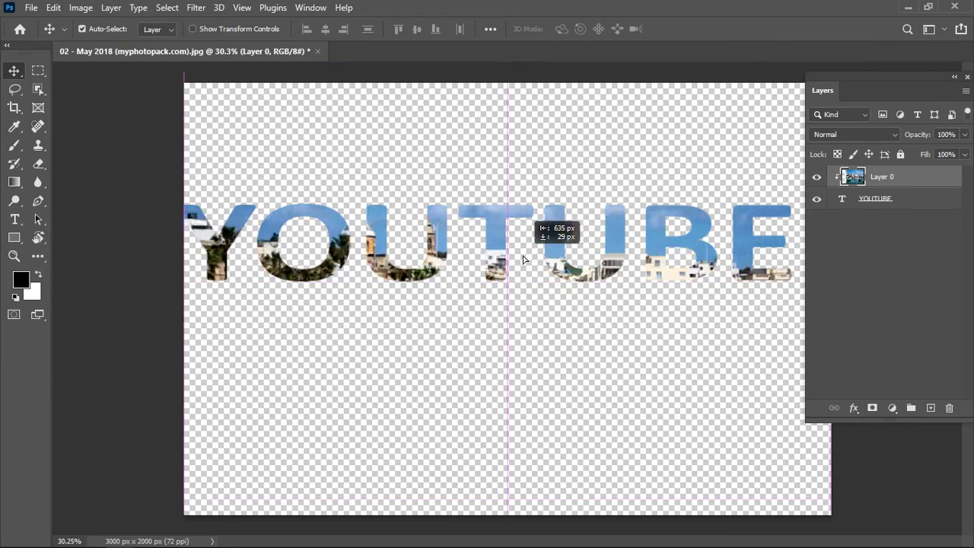
{"action": "left_click_drag", "start_coordinate": [523, 260], "coordinate": [513, 263]}
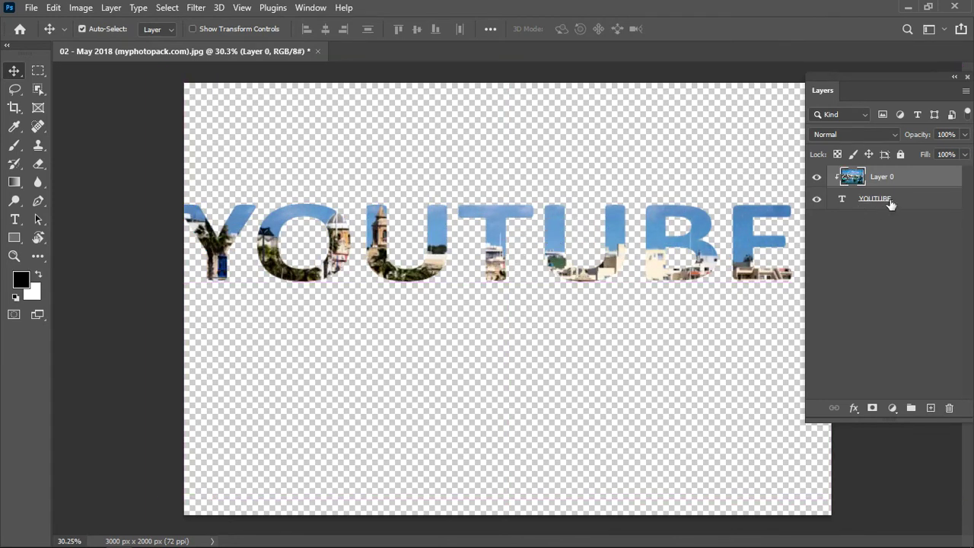
{"action": "left_click", "coordinate": [900, 155]}
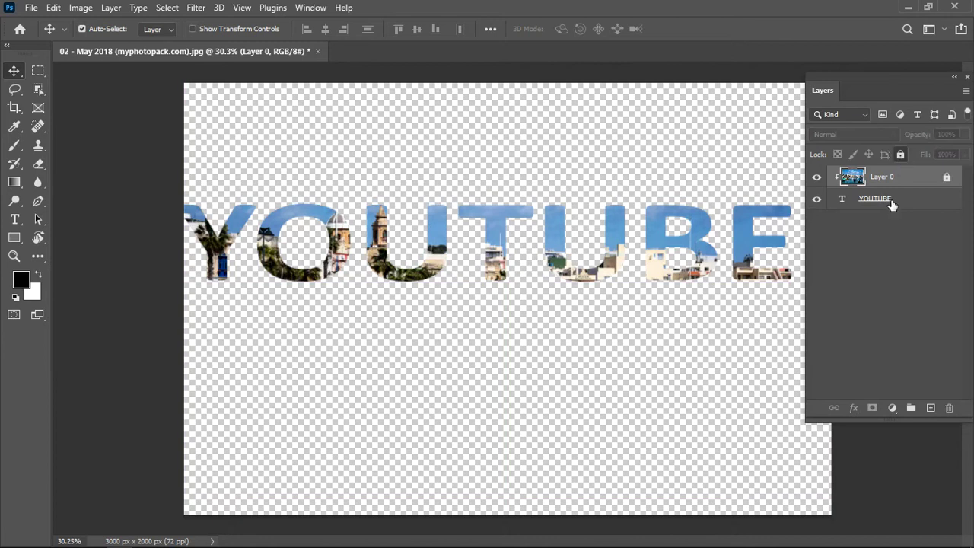
{"action": "left_click", "coordinate": [826, 204]}
{"action": "left_click_drag", "start_coordinate": [662, 240], "coordinate": [659, 243]}
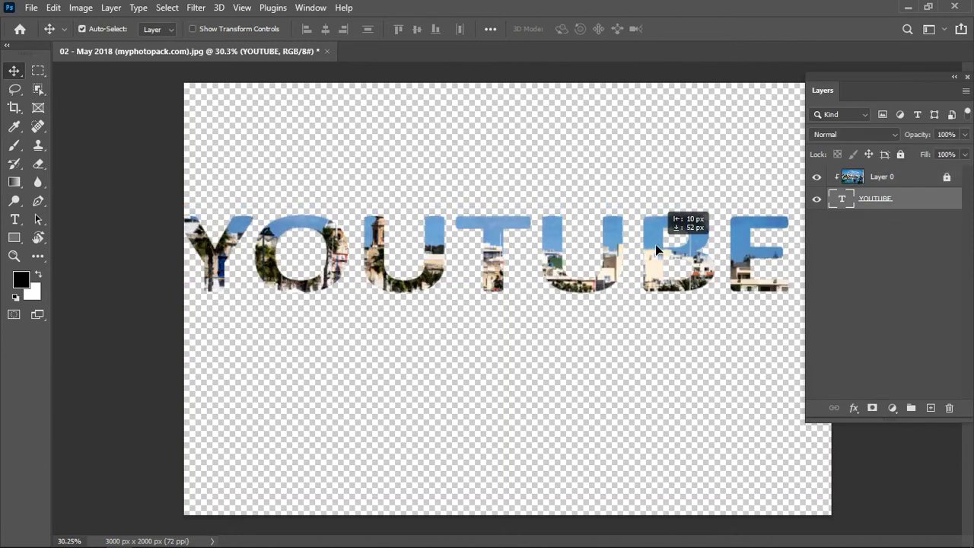
{"action": "left_click", "coordinate": [931, 408]}
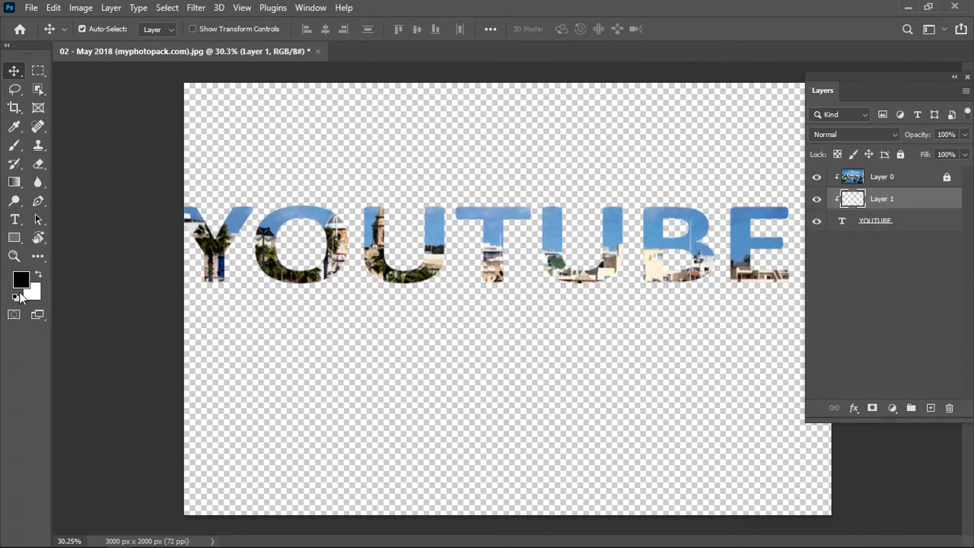
Fill the new Layer 1 with white and release its clipping mask.
{"action": "key", "text": "alt+BackSpace"}
{"action": "key", "text": "ctrl+BackSpace"}
{"action": "right_click", "coordinate": [893, 200]}
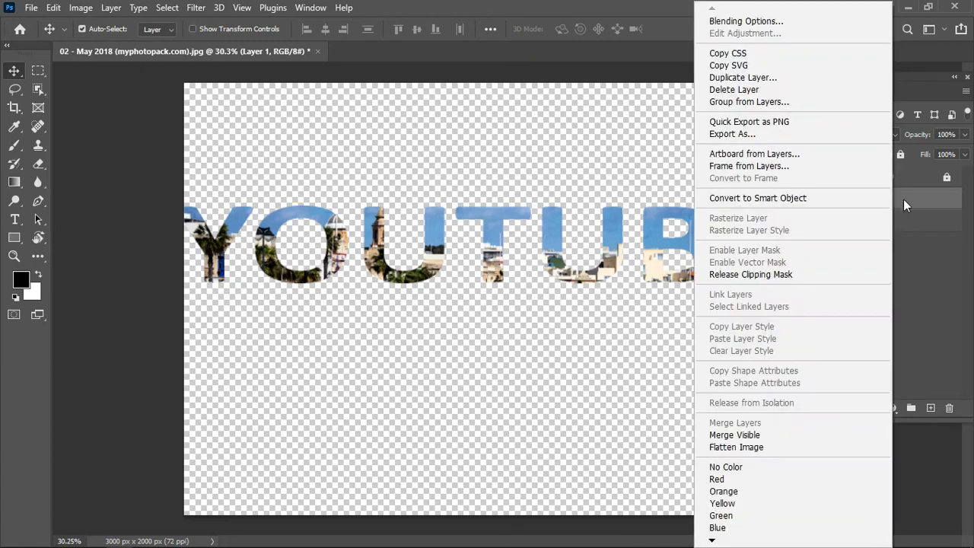
{"action": "left_click", "coordinate": [790, 275]}
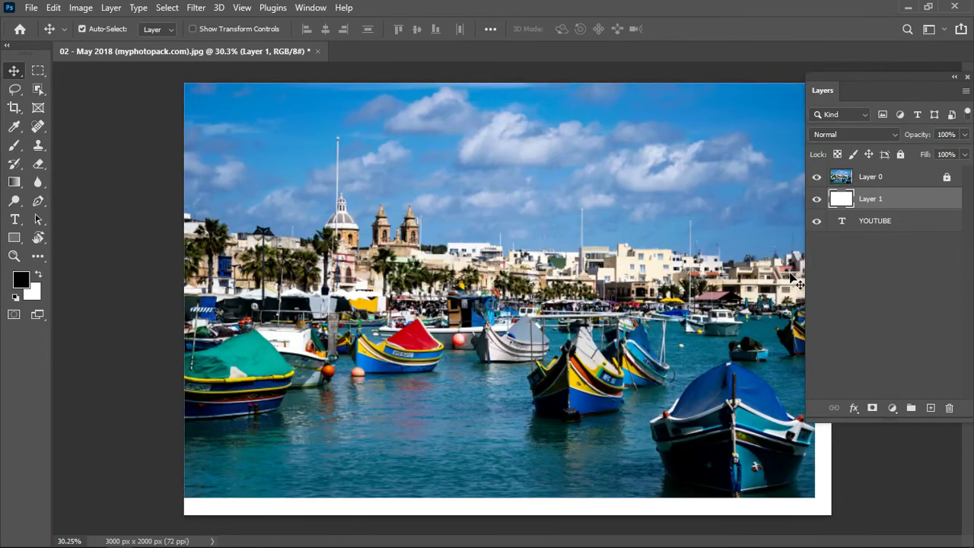
Move white Layer 1 below YOUTUBE and shift the harbour photo slightly right.
{"action": "left_click_drag", "start_coordinate": [881, 203], "coordinate": [894, 222]}
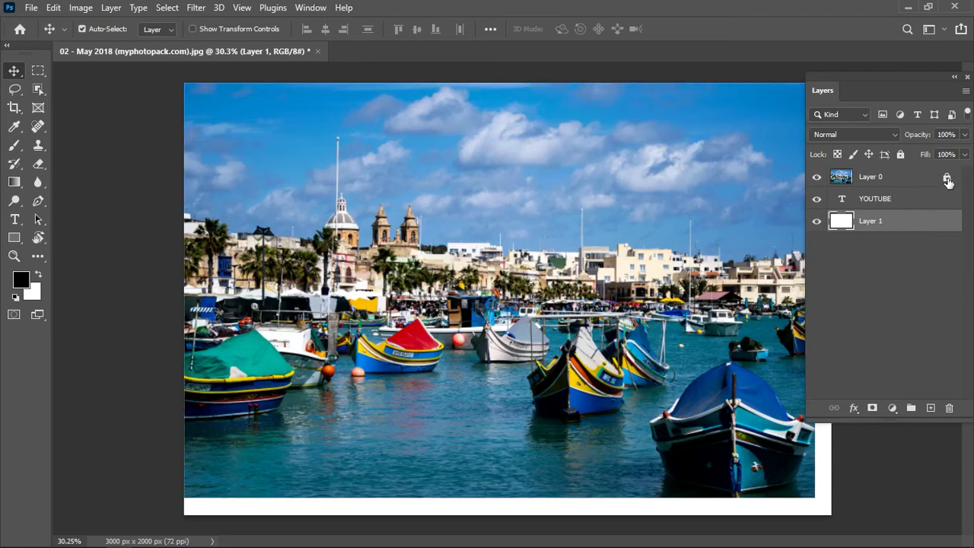
{"action": "left_click", "coordinate": [879, 183]}
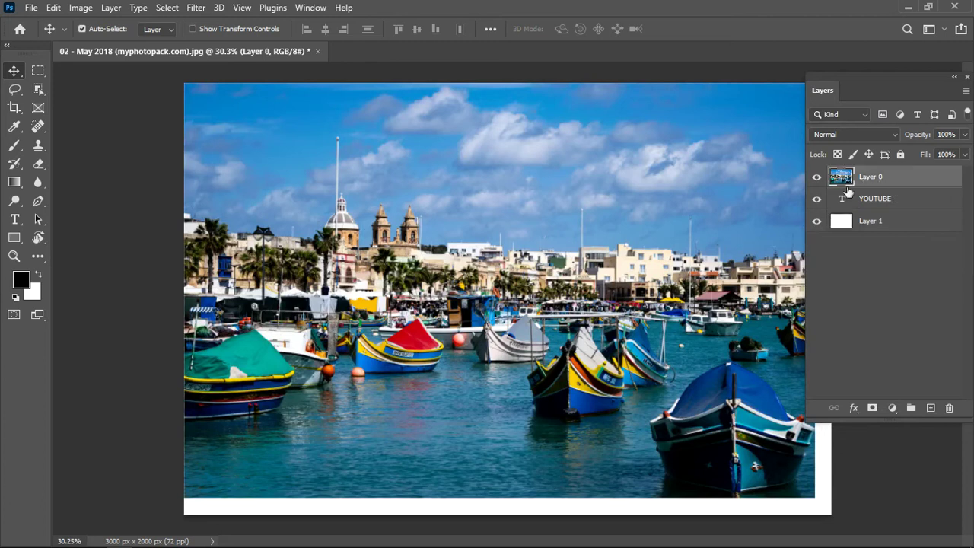
{"action": "left_click_drag", "start_coordinate": [557, 297], "coordinate": [583, 314]}
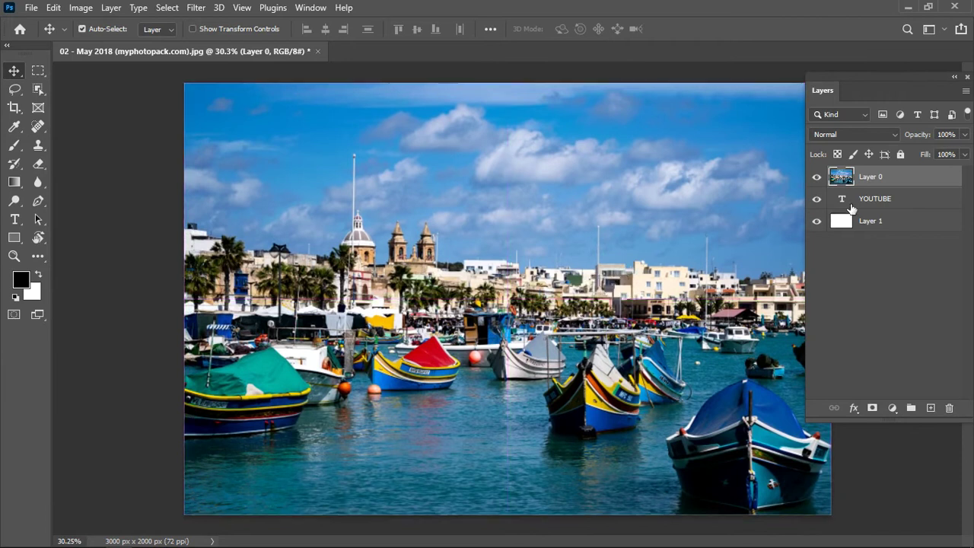
{"action": "right_click", "coordinate": [883, 177]}
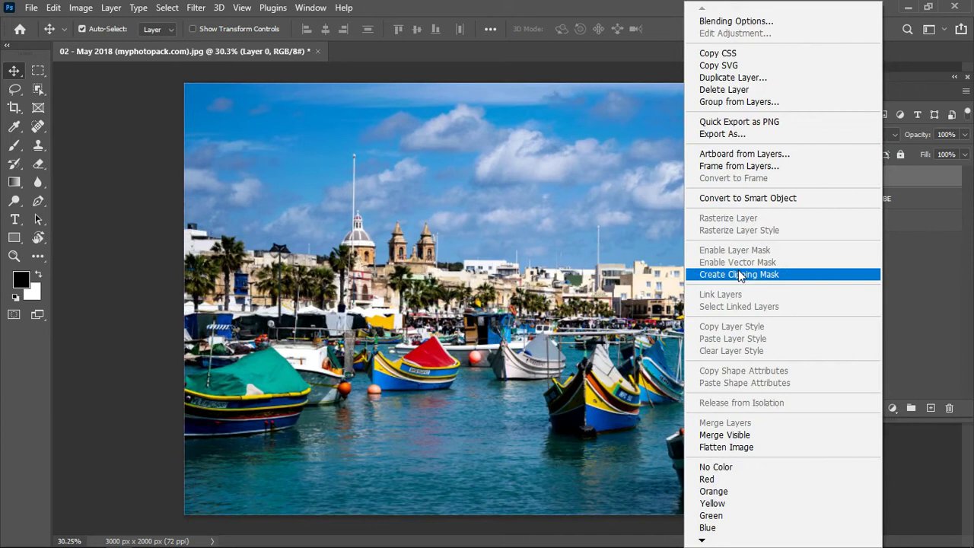
Clip Layer 0 to the YOUTUBE text, then select white Layer 1.
{"action": "left_click", "coordinate": [739, 275]}
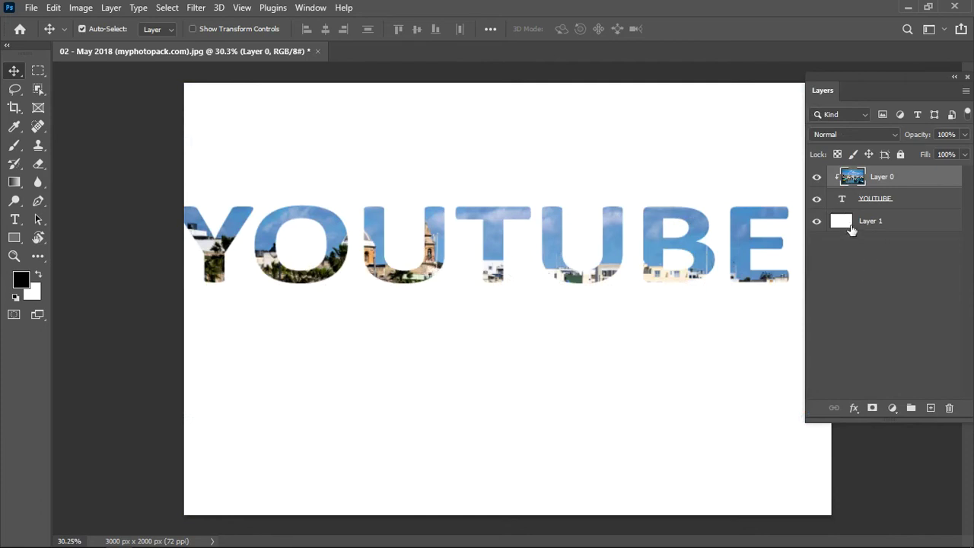
{"action": "left_click", "coordinate": [879, 227]}
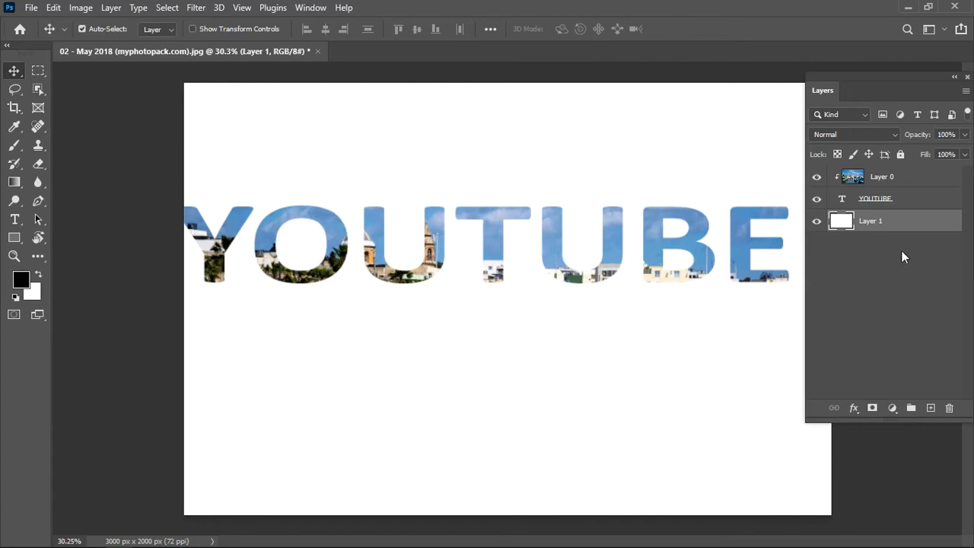
Add a dark 8 px Stroke effect to the YOUTUBE text layer.
{"action": "left_click", "coordinate": [889, 204]}
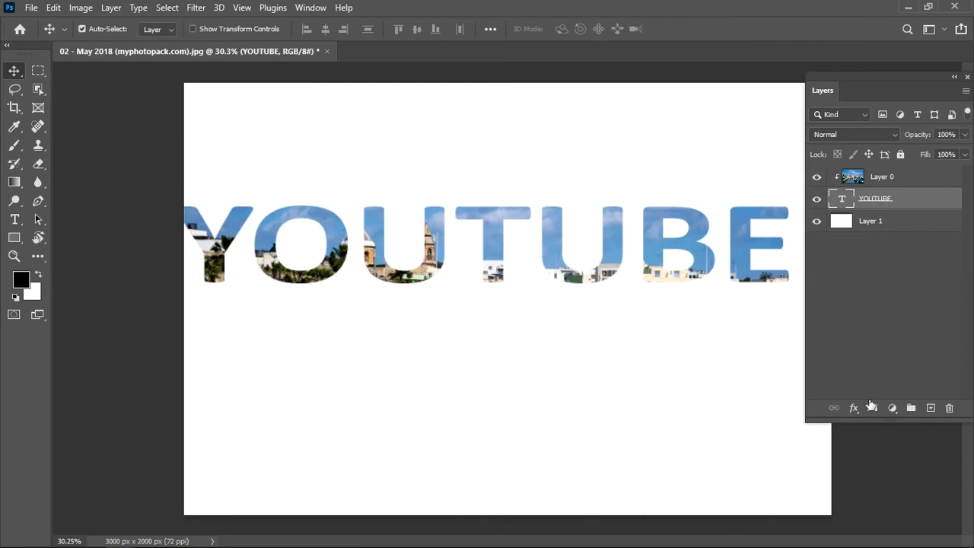
{"action": "left_click", "coordinate": [852, 410]}
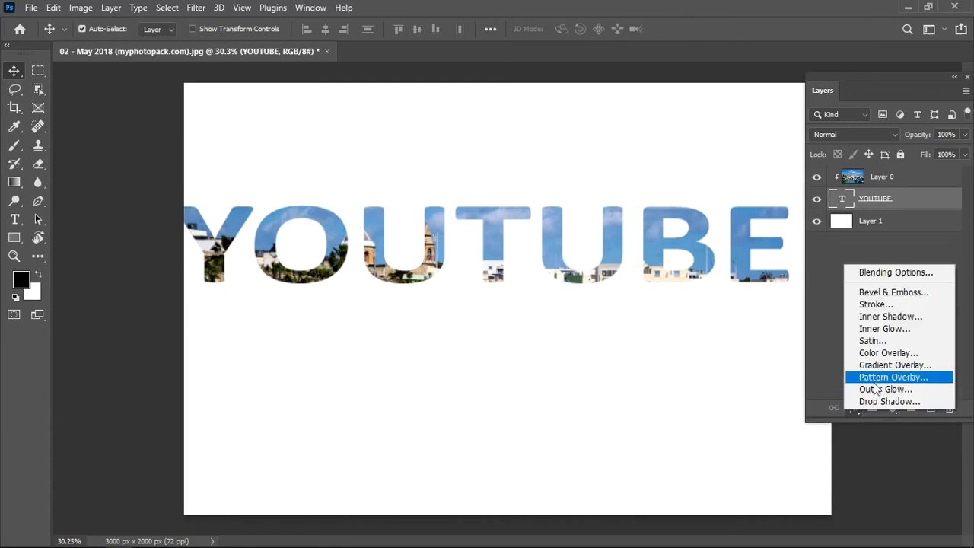
{"action": "left_click", "coordinate": [886, 272]}
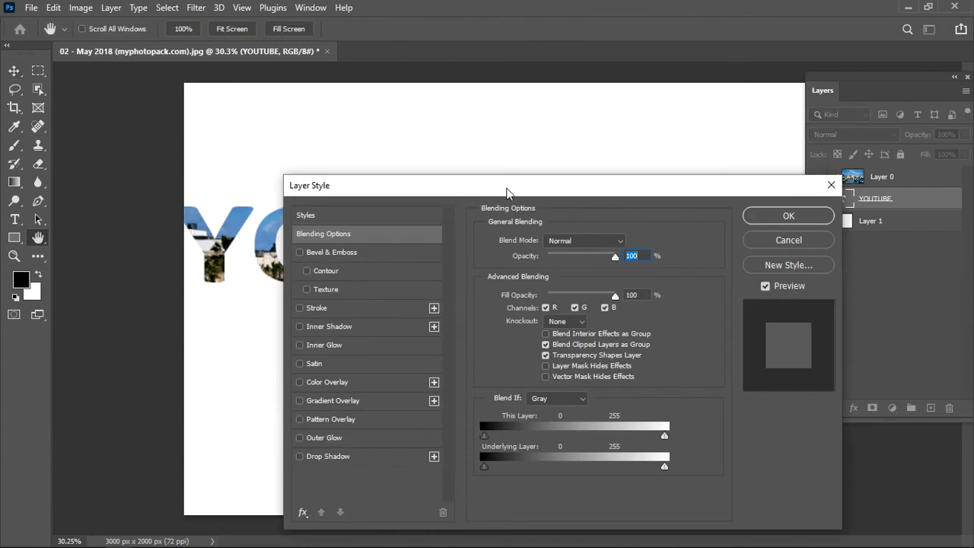
{"action": "left_click_drag", "start_coordinate": [505, 194], "coordinate": [665, 101]}
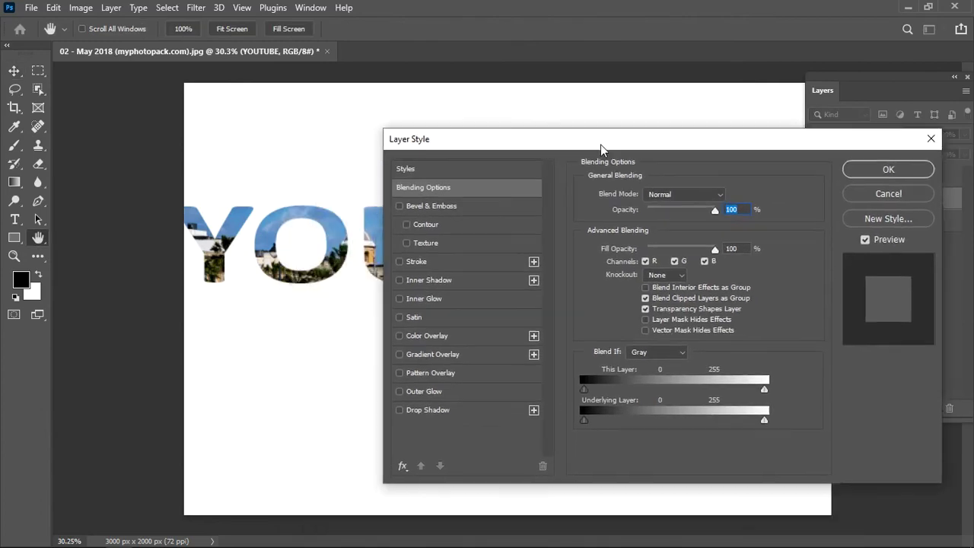
{"action": "left_click", "coordinate": [499, 215]}
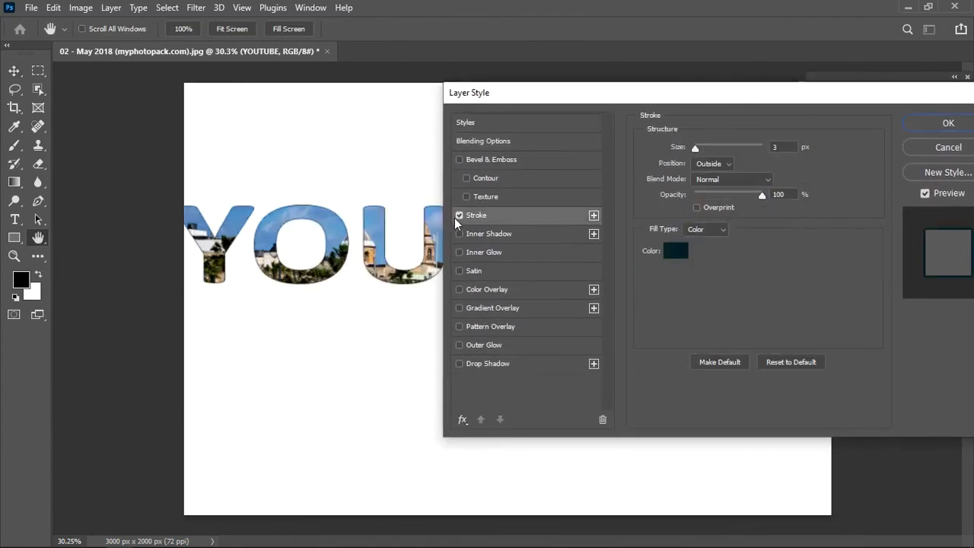
{"action": "left_click_drag", "start_coordinate": [695, 148], "coordinate": [701, 148]}
{"action": "left_click_drag", "start_coordinate": [743, 105], "coordinate": [477, 108]}
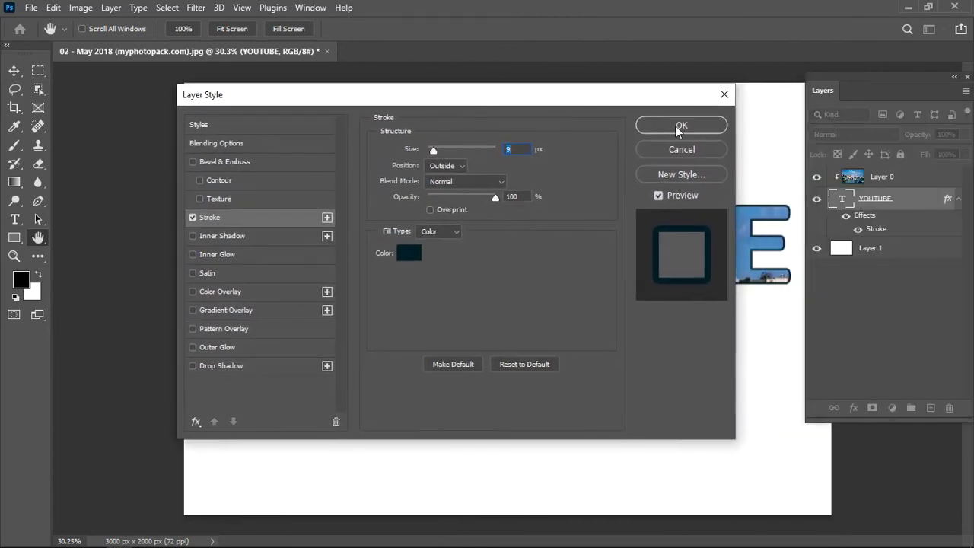
{"action": "left_click", "coordinate": [681, 126]}
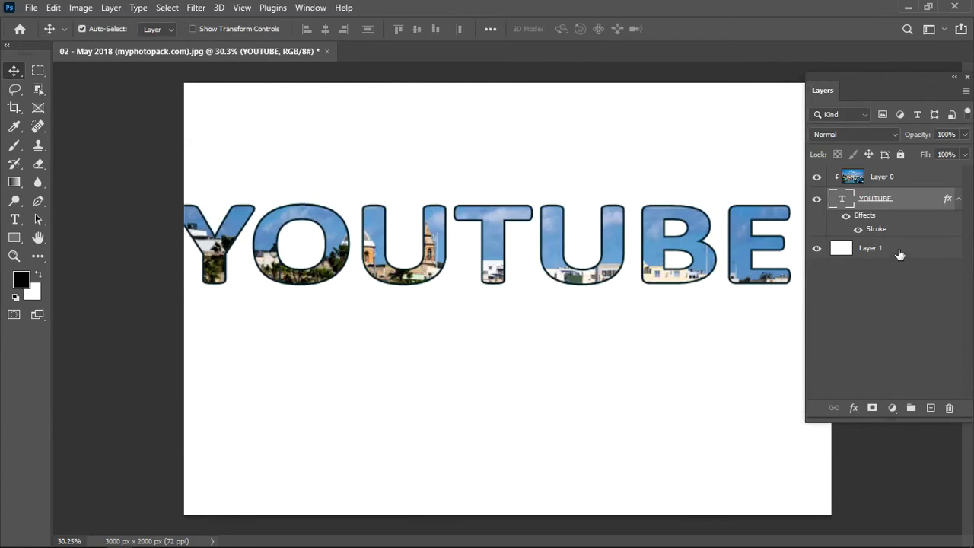
{"action": "left_click", "coordinate": [827, 255]}
Delete the white Layer 1 background and duplicate the photo layer Layer 0.
{"action": "left_click", "coordinate": [816, 250]}
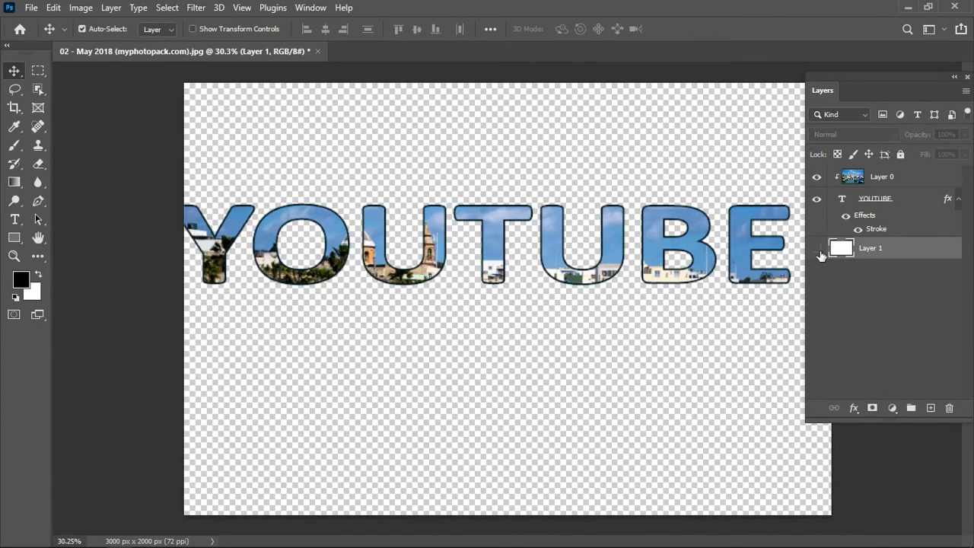
{"action": "left_click", "coordinate": [818, 251]}
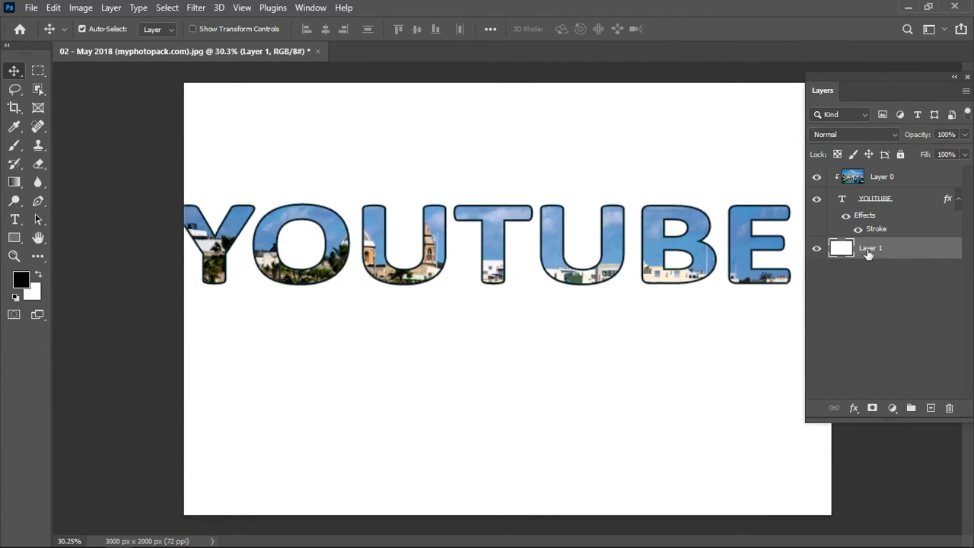
{"action": "left_click", "coordinate": [948, 409]}
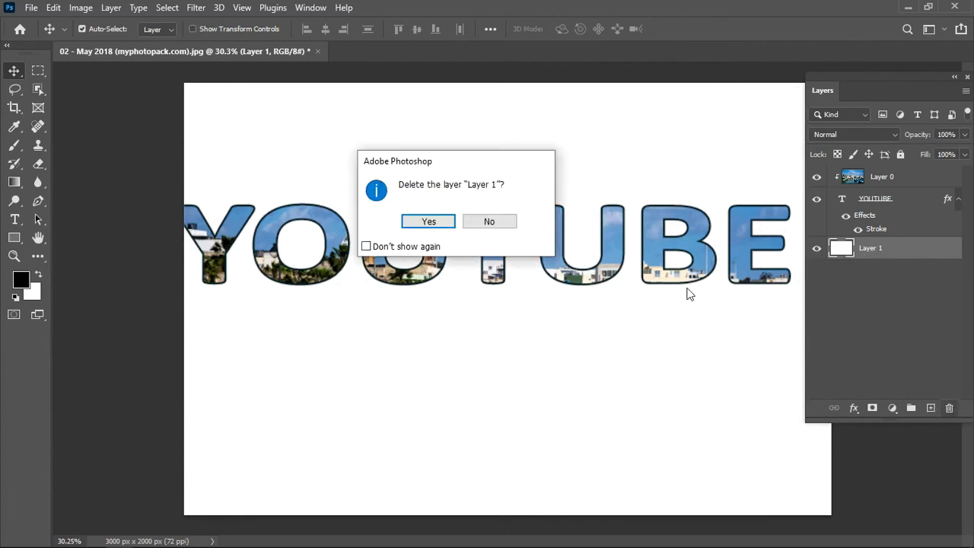
{"action": "left_click", "coordinate": [425, 221]}
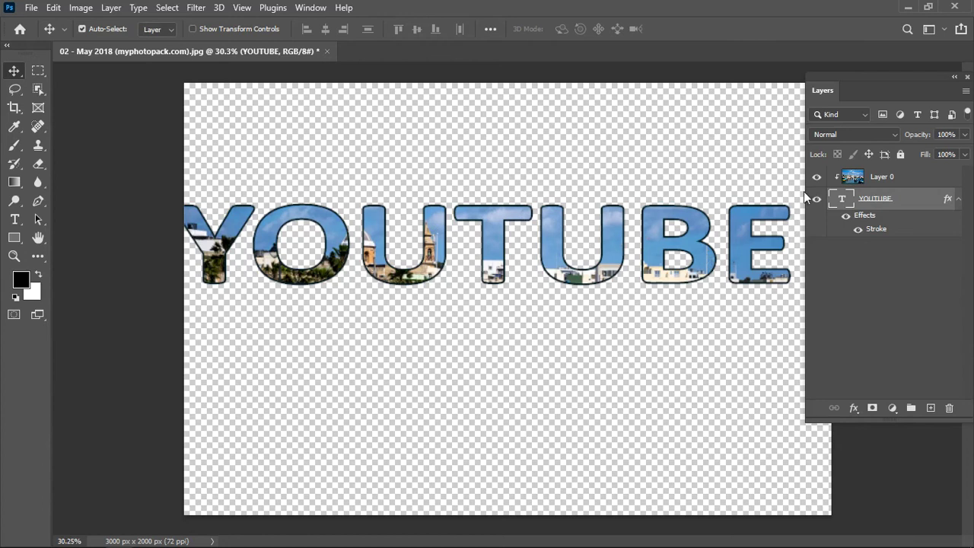
{"action": "left_click", "coordinate": [919, 183]}
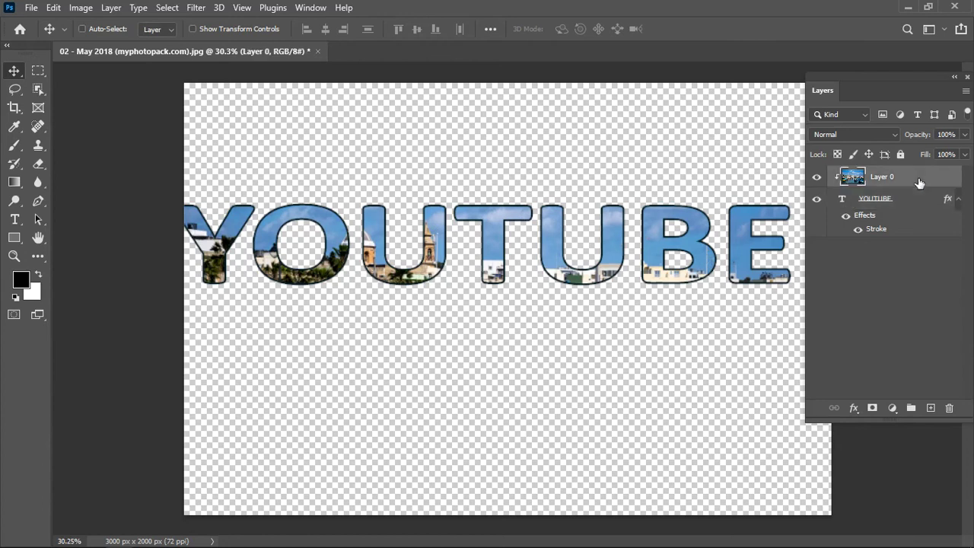
{"action": "key", "text": "ctrl+j"}
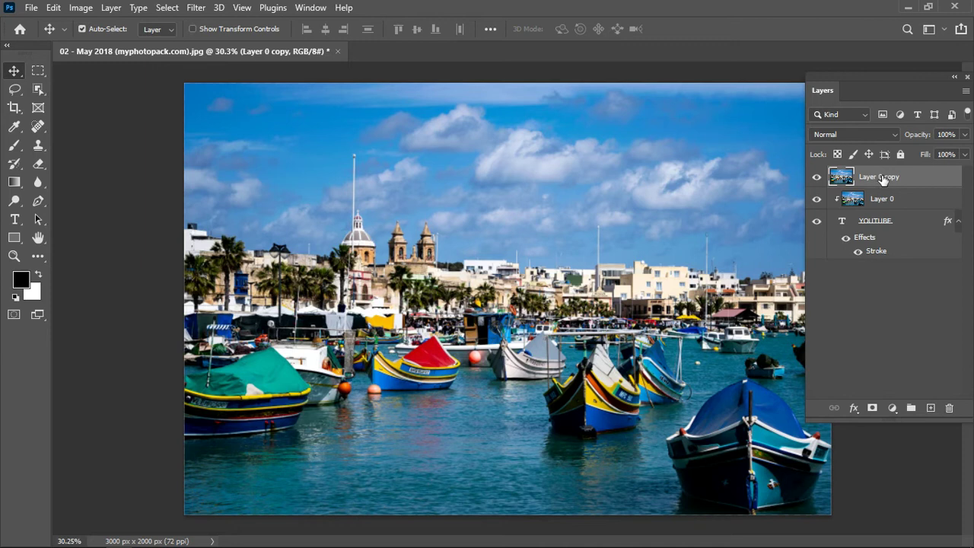
Move Layer 0 copy below the text layer and thicken the YOUTUBE stroke to 24 px.
{"action": "left_click_drag", "start_coordinate": [883, 179], "coordinate": [891, 262]}
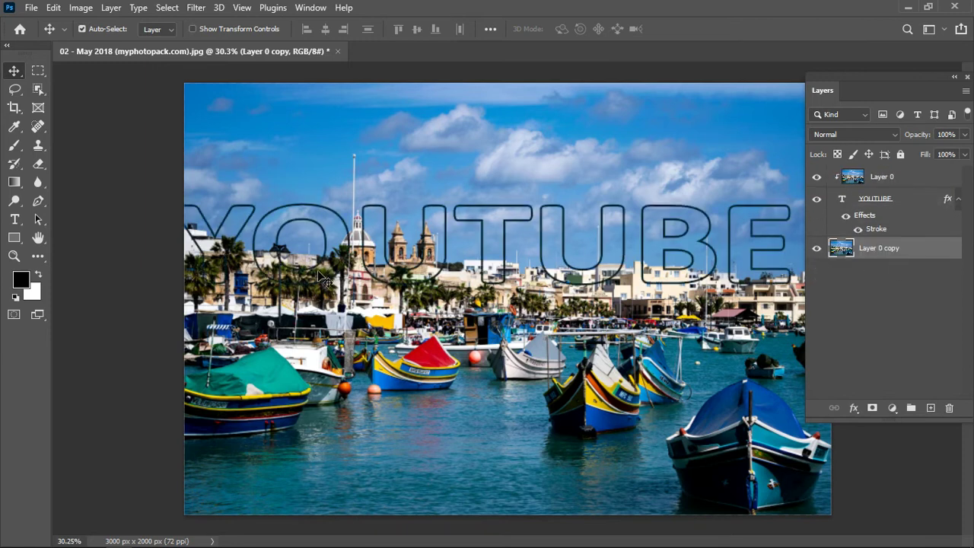
{"action": "left_click", "coordinate": [883, 203]}
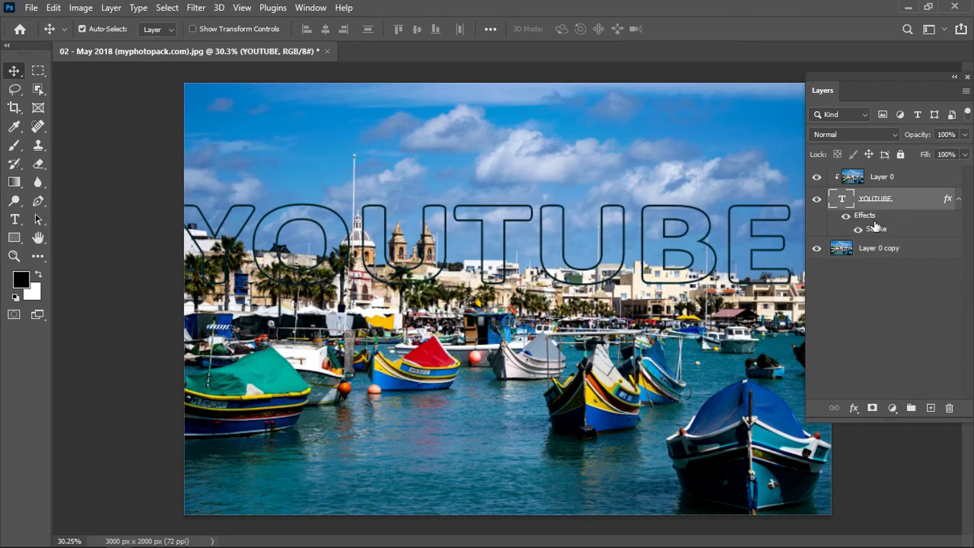
{"action": "double_click", "coordinate": [875, 229]}
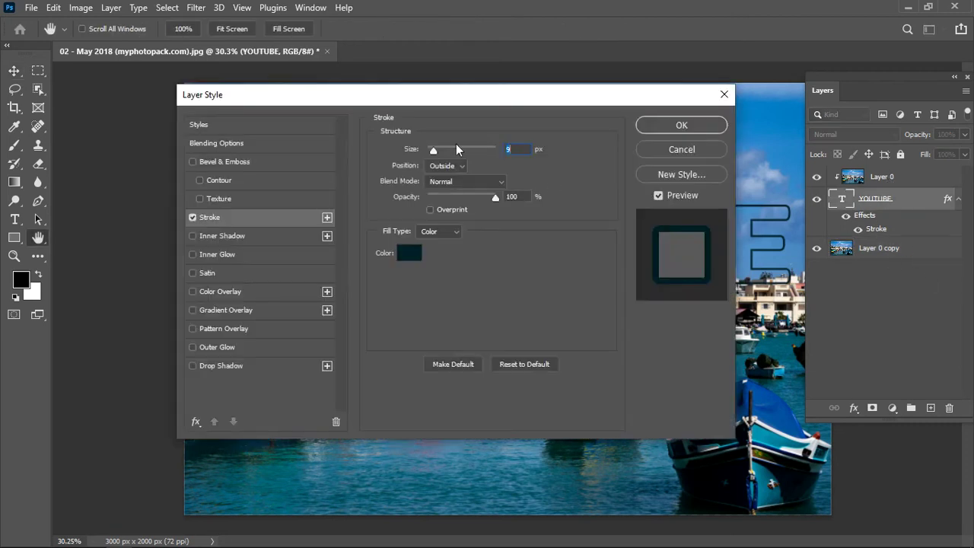
{"action": "left_click_drag", "start_coordinate": [472, 99], "coordinate": [800, 138]}
{"action": "left_click_drag", "start_coordinate": [761, 190], "coordinate": [765, 188]}
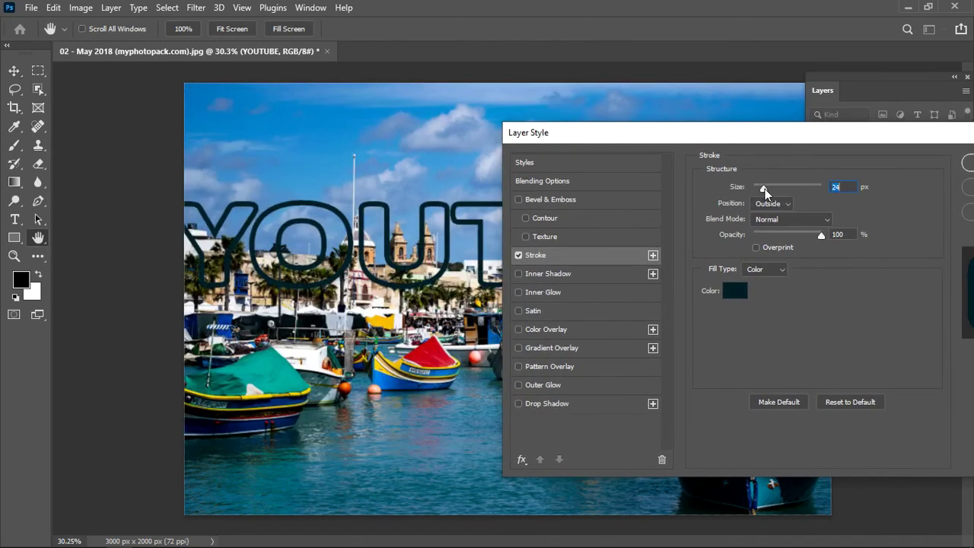
{"action": "left_click_drag", "start_coordinate": [756, 138], "coordinate": [445, 160]}
{"action": "left_click", "coordinate": [704, 188]}
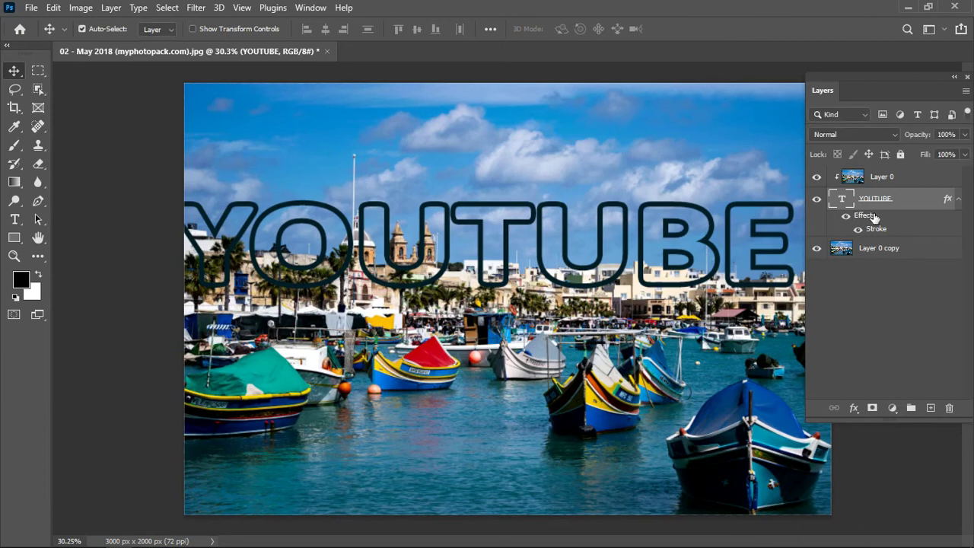
Lock Layer 0 and reselect the YOUTUBE text layer.
{"action": "left_click", "coordinate": [894, 177]}
{"action": "left_click", "coordinate": [900, 154]}
{"action": "left_click", "coordinate": [890, 199]}
{"action": "left_click_drag", "start_coordinate": [888, 90], "coordinate": [871, 357]}
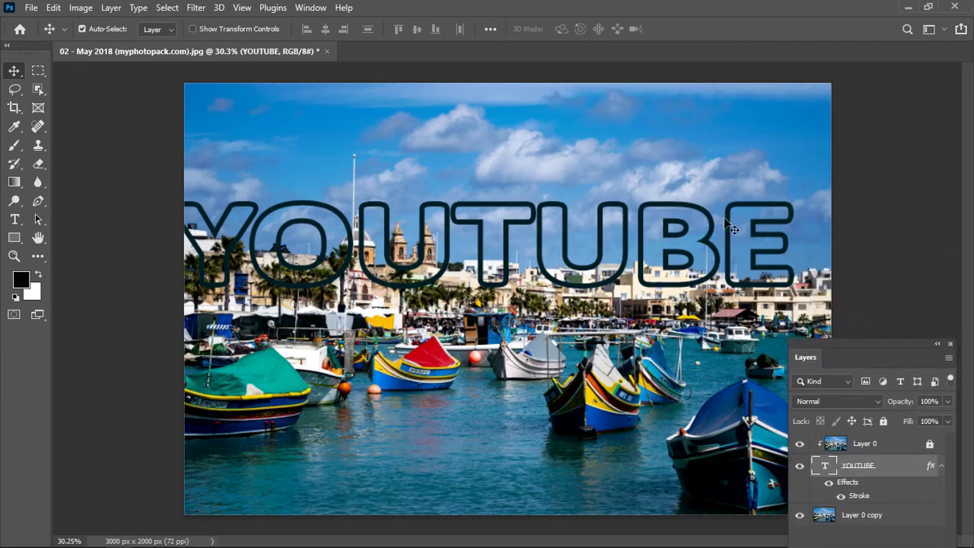
Drag the outlined YOUTUBE text up so it sits over the sky.
{"action": "left_click_drag", "start_coordinate": [715, 226], "coordinate": [734, 223]}
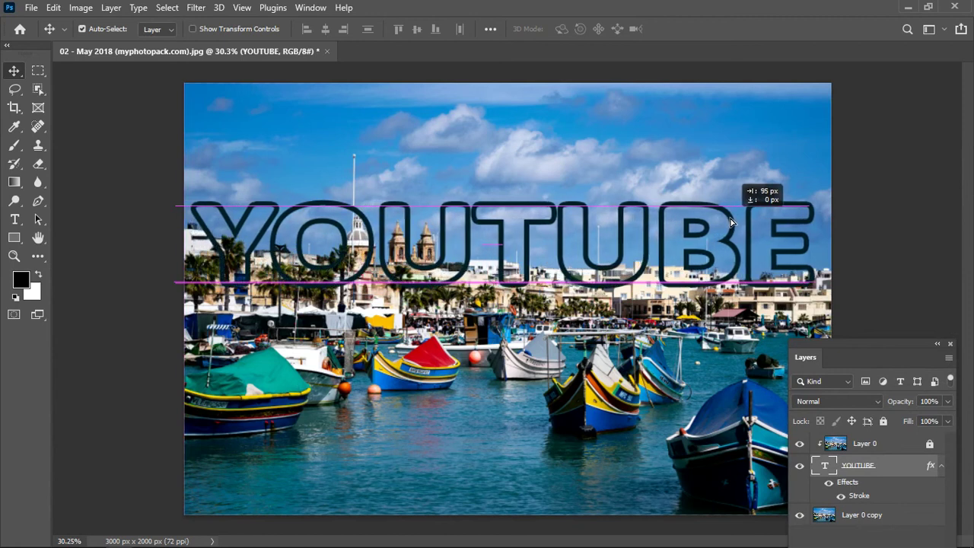
{"action": "left_click_drag", "start_coordinate": [734, 222], "coordinate": [737, 162]}
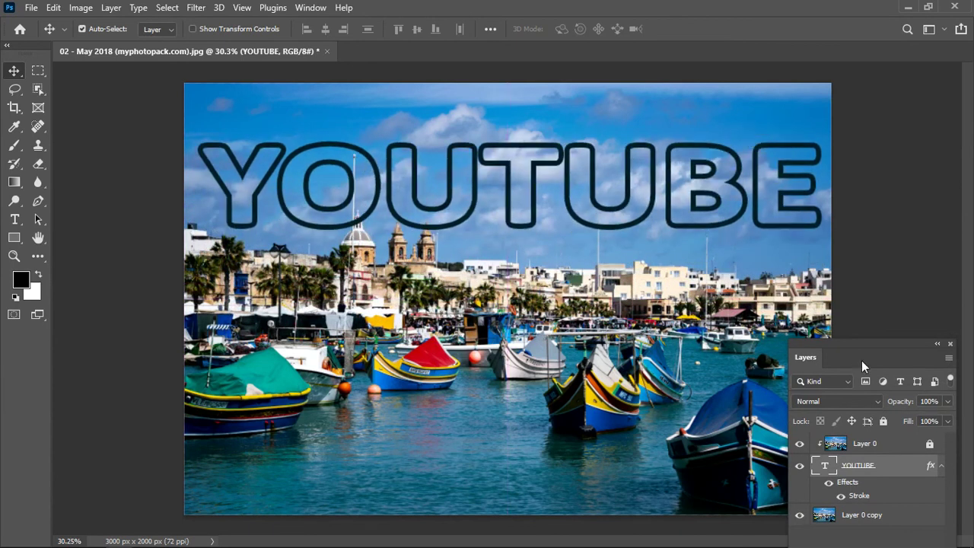
{"action": "left_click_drag", "start_coordinate": [861, 360], "coordinate": [798, 183]}
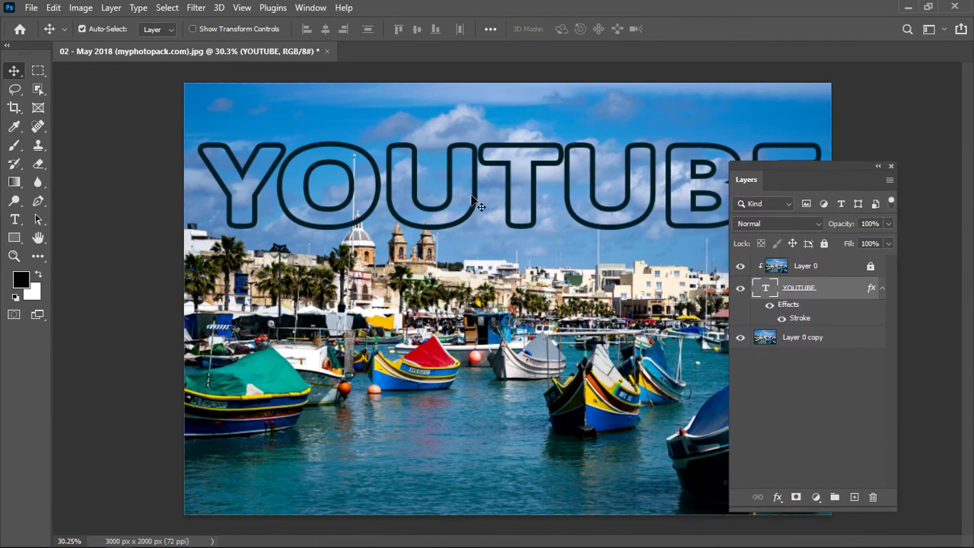
{"action": "left_click_drag", "start_coordinate": [475, 206], "coordinate": [477, 222]}
{"action": "double_click", "coordinate": [523, 232]}
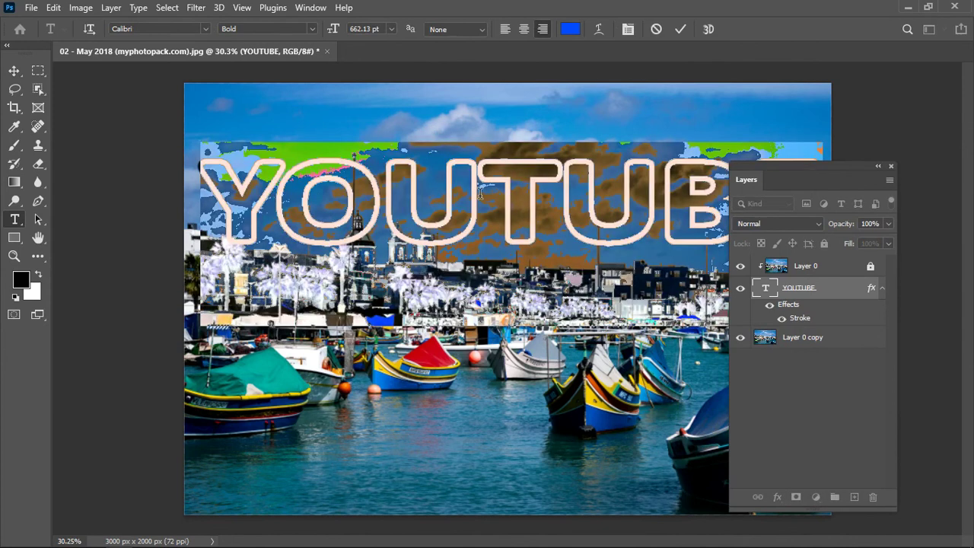
Replace the YOUTUBE text with EUROPE and commit the edit.
{"action": "type", "text": "e"}
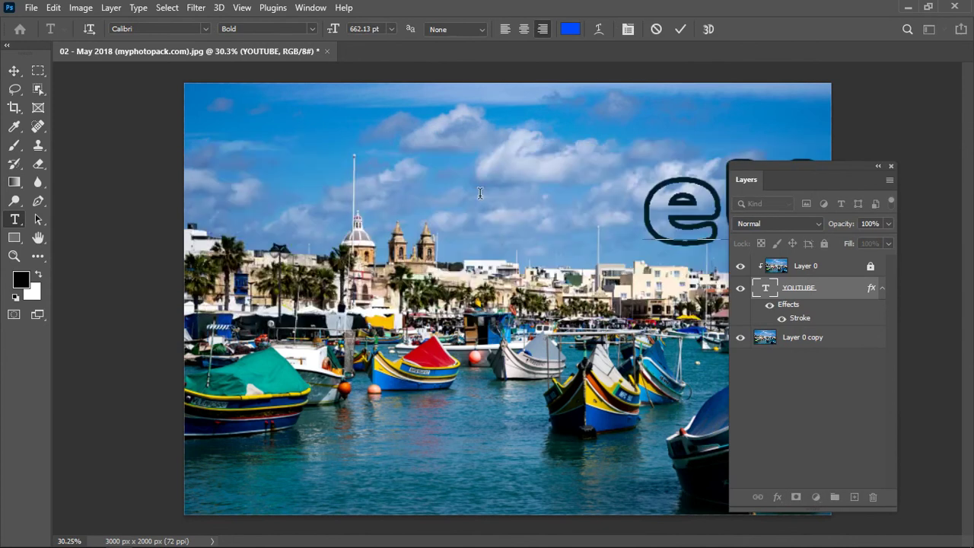
{"action": "key", "text": "BackSpace"}
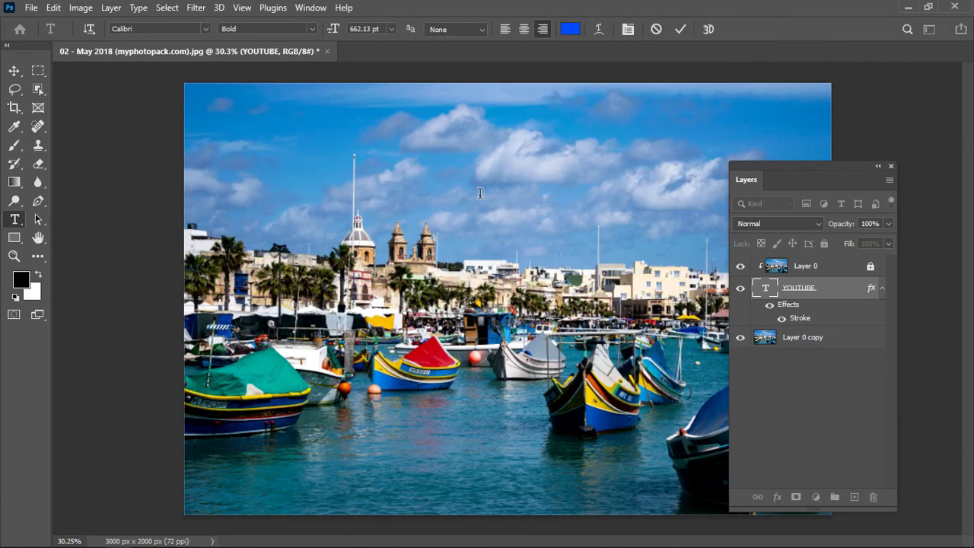
{"action": "type", "text": "EUROP"}
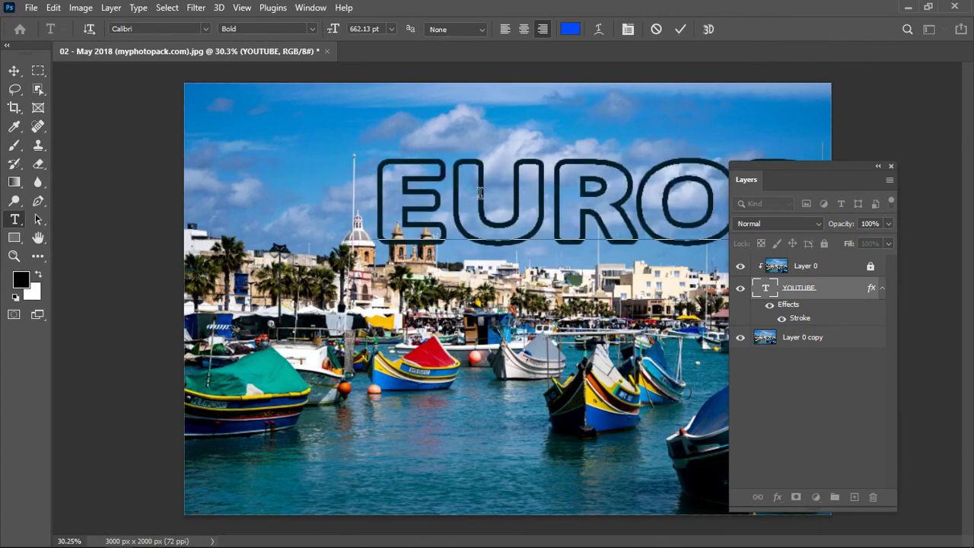
{"action": "type", "text": "E"}
{"action": "left_click", "coordinate": [680, 29]}
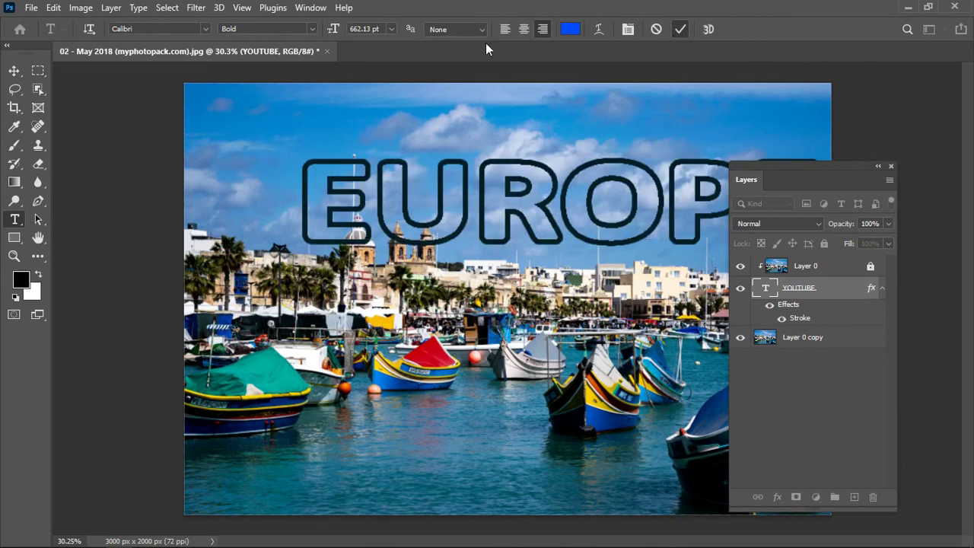
Shift the EUROPE text left and slightly down across the skyline.
{"action": "left_click", "coordinate": [14, 70]}
{"action": "left_click_drag", "start_coordinate": [406, 213], "coordinate": [337, 232]}
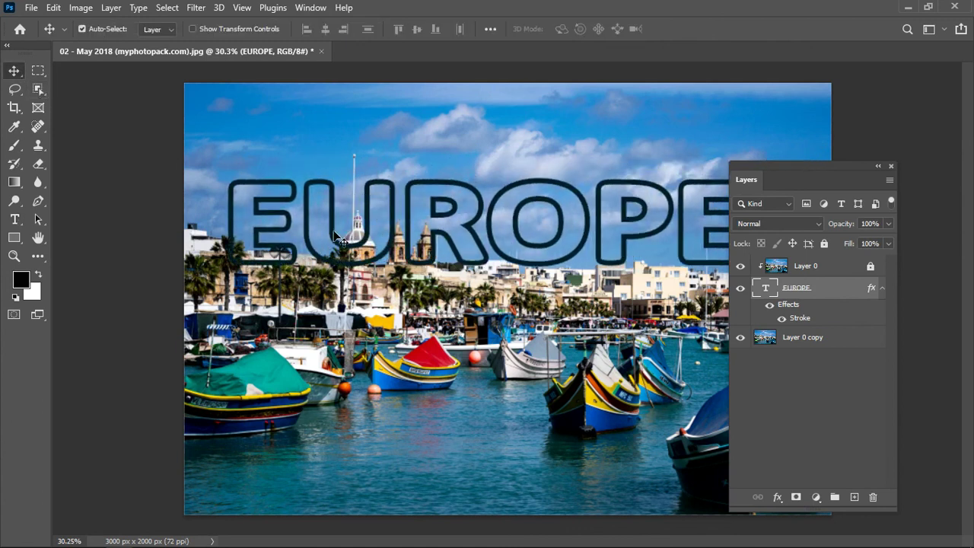
{"action": "left_click_drag", "start_coordinate": [338, 232], "coordinate": [324, 236]}
{"action": "left_click", "coordinate": [804, 340]}
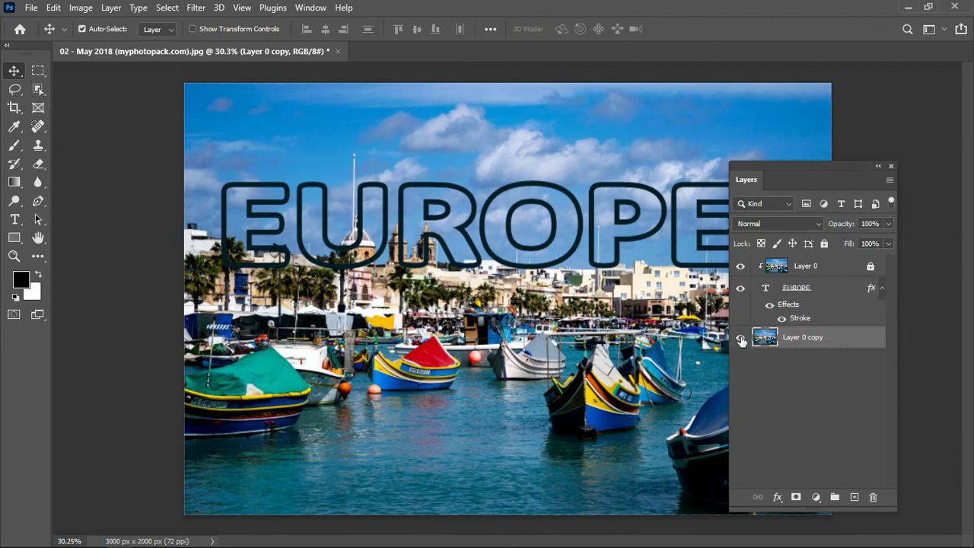
Hide Layer 0 copy so only the photo-filled EUROPE letters show.
{"action": "left_click", "coordinate": [740, 337]}
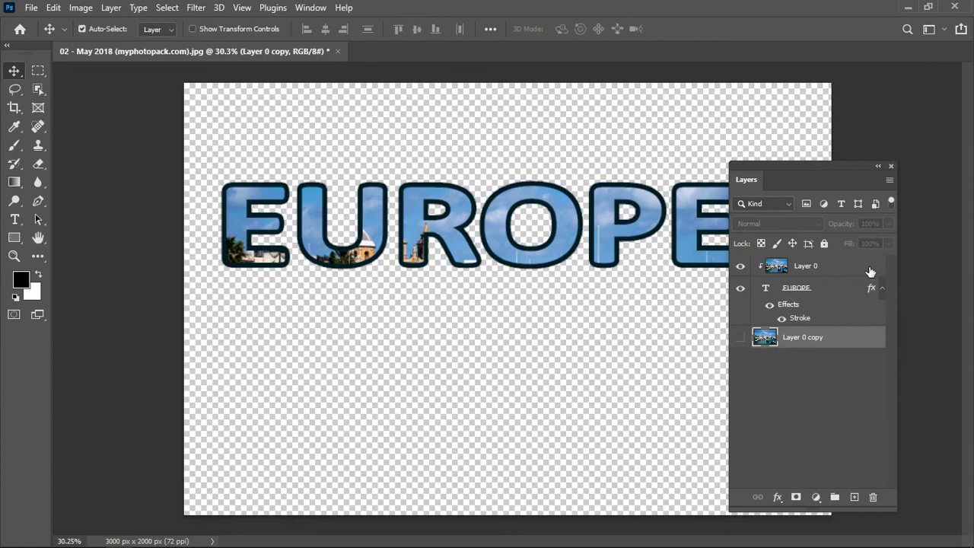
{"action": "left_click_drag", "start_coordinate": [802, 174], "coordinate": [686, 152]}
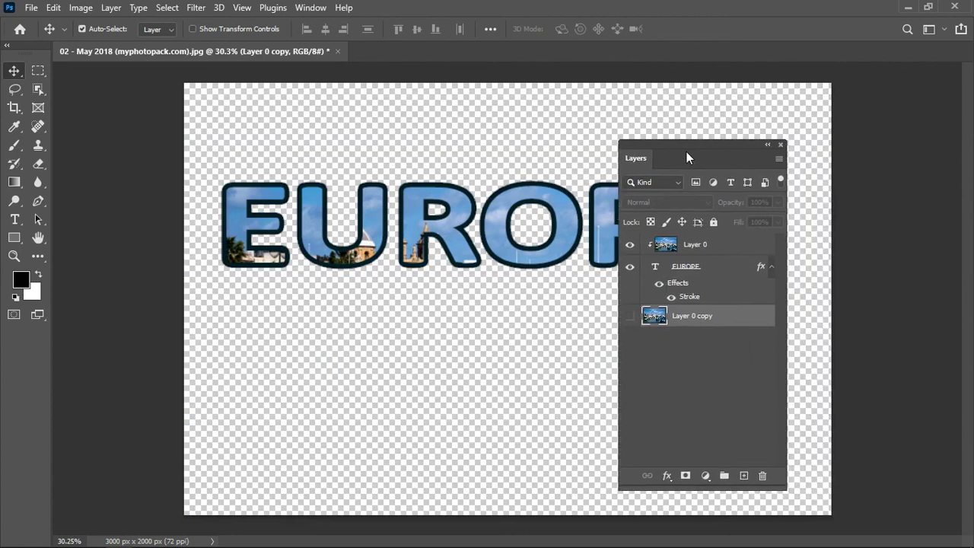